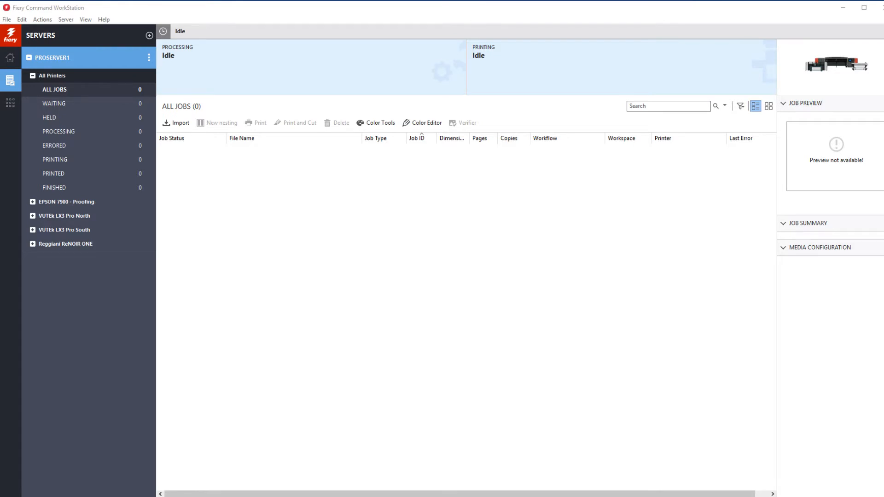
Step: Import all images from the Nesting folder for the VUTEk LX3 Pro North printer, nesting all jobs and placing them on hold
right_click(433, 206)
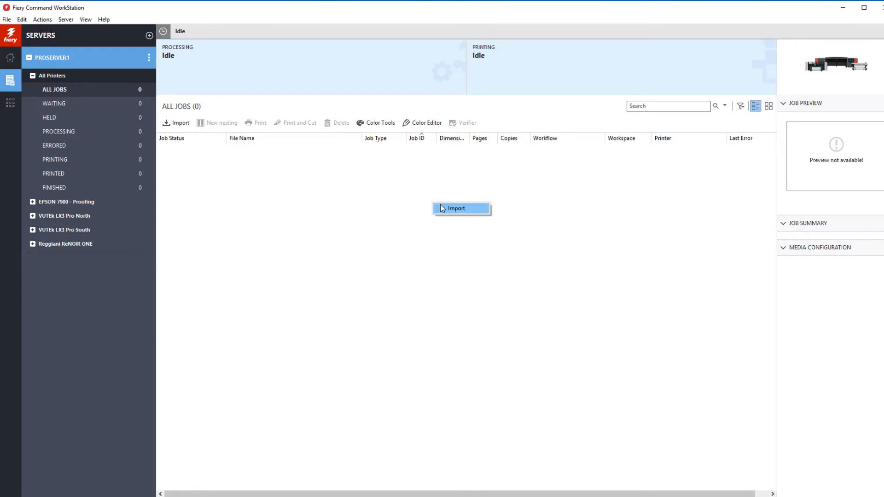
left_click(460, 208)
left_click_drag(101, 264, 502, 102)
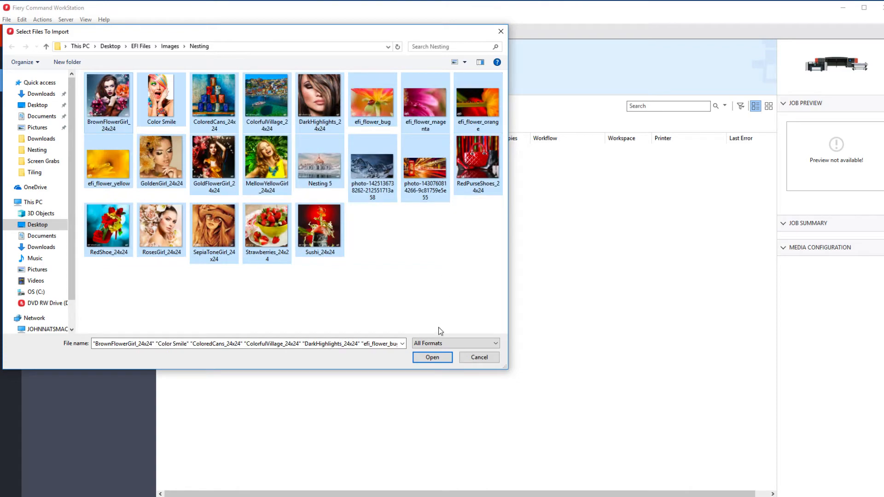
left_click(433, 357)
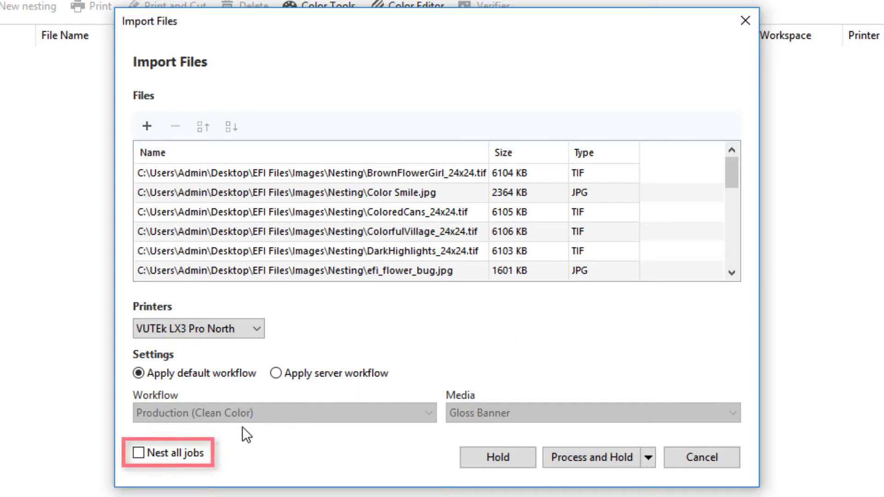
left_click(138, 452)
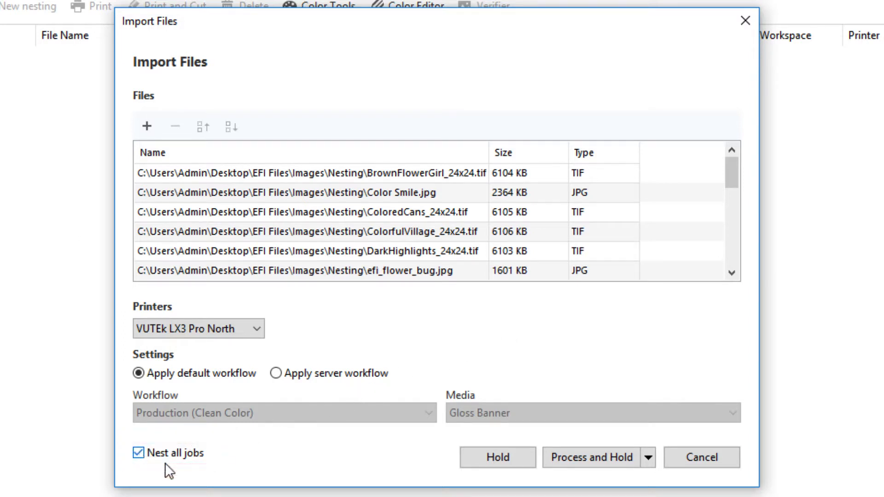
left_click(498, 457)
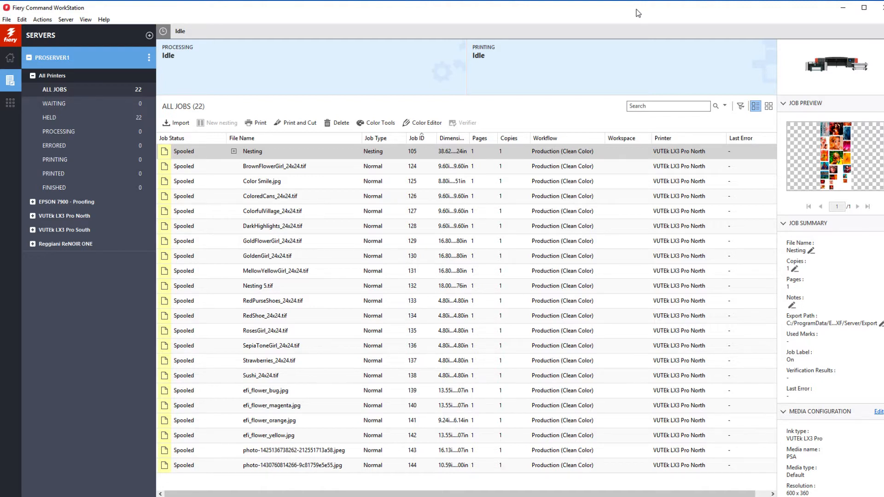
Step: Try selecting the whole range of single jobs, and only BrownFlowerGirl, ColorfulVillage, GoldenGirl, Nesting 5, RedPurseShoes and RedShoe
left_click(291, 169)
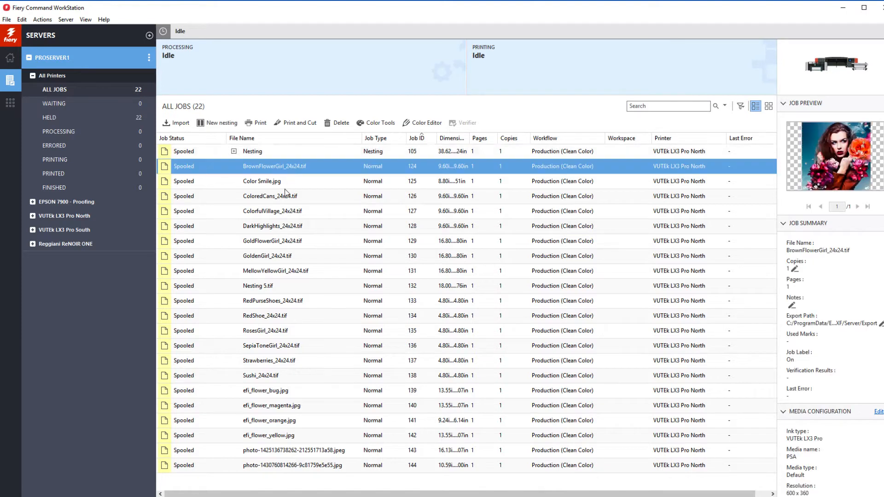
left_click(249, 466, "shift")
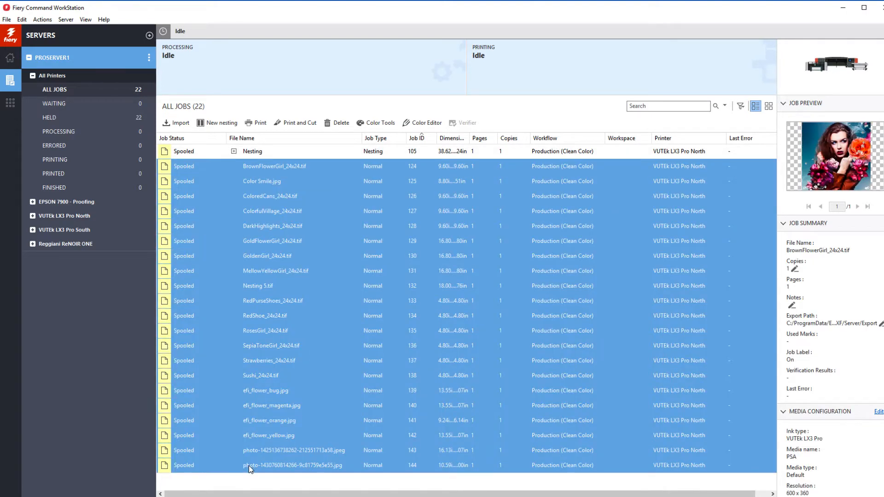
left_click(303, 161)
left_click(288, 214, "ctrl")
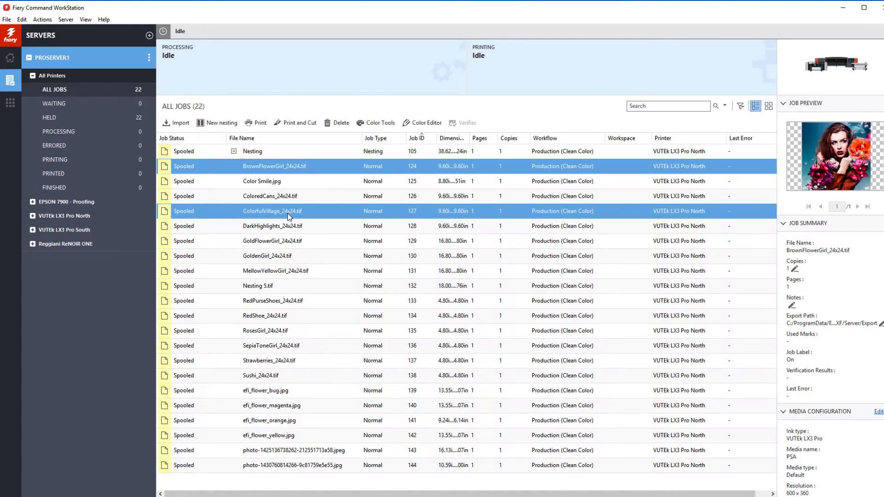
left_click(283, 256, "ctrl")
left_click(282, 285, "ctrl")
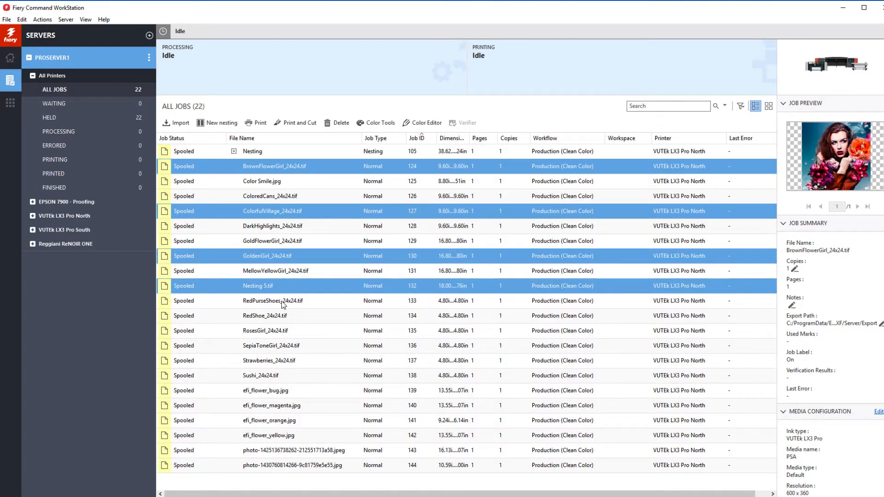
left_click(283, 303, "ctrl")
left_click(281, 316, "ctrl")
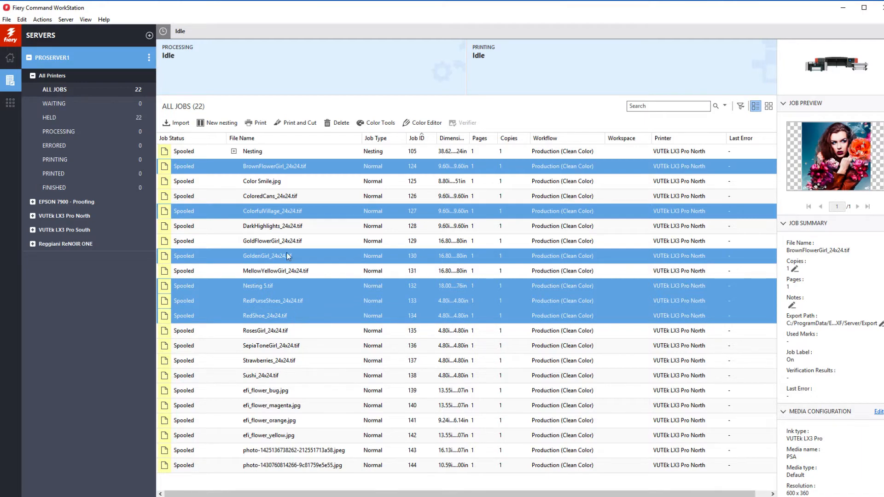
Step: Create a new nesting from all jobs between BrownFlowerGirl_24x24.tif and the last photo in the list
left_click(268, 172)
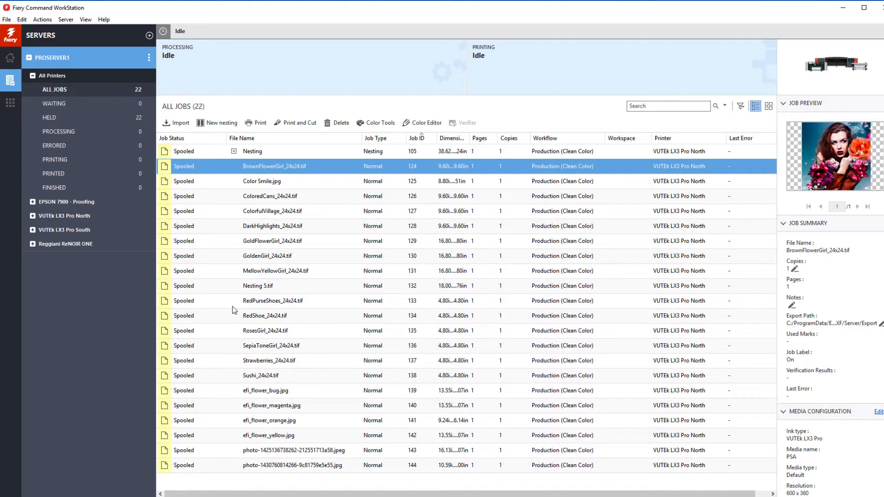
left_click(276, 465, "shift")
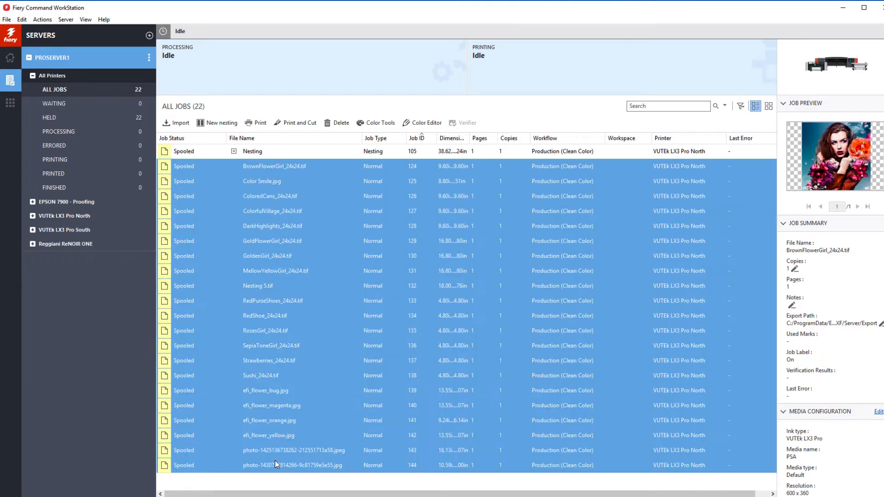
right_click(225, 267)
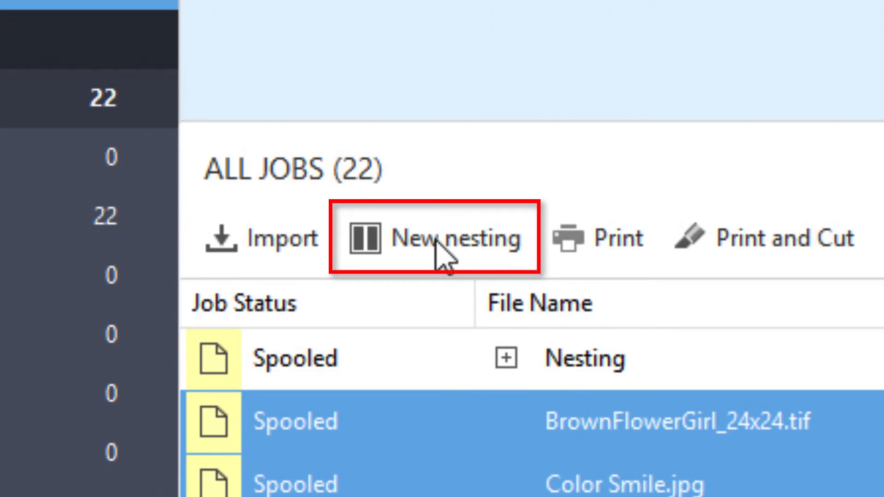
left_click(437, 243)
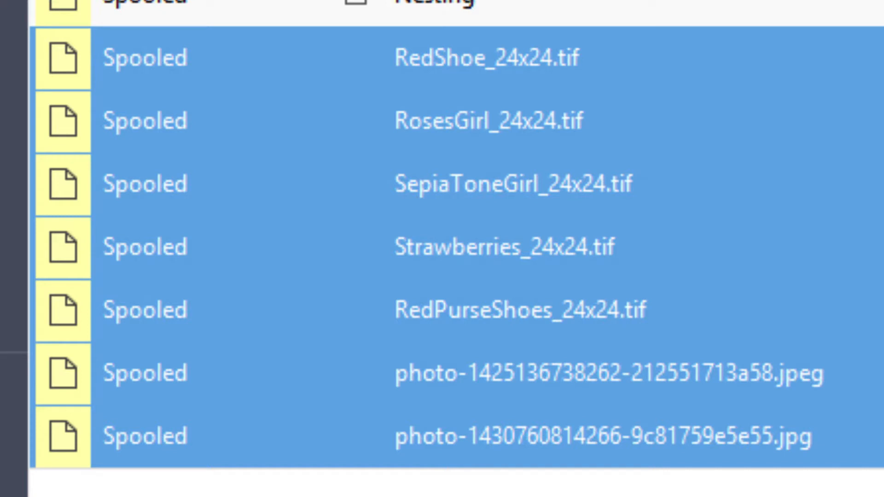
Step: Create a new nesting from the selected spooled jobs, using the Production workflow and Tyvek media
right_click(542, 247)
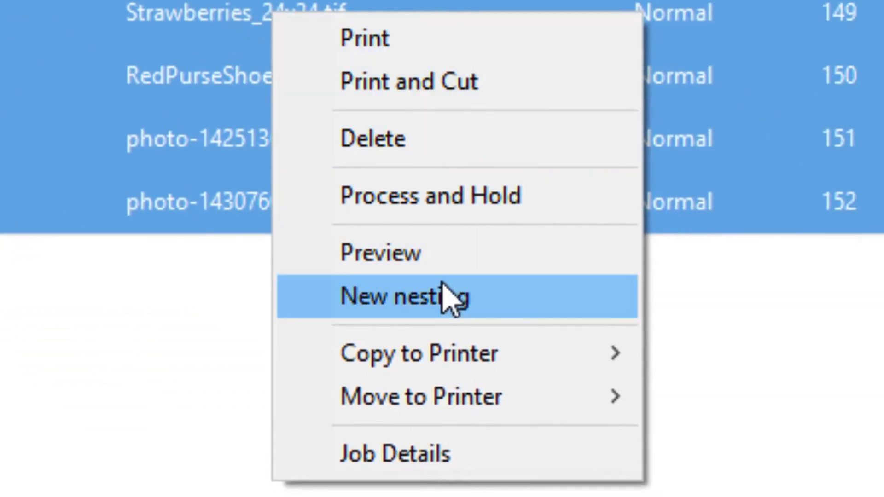
left_click(490, 337)
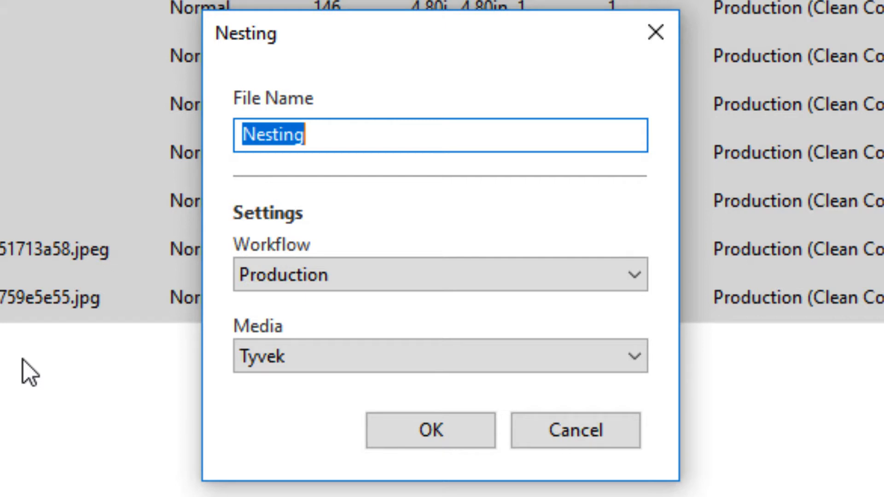
left_click(347, 266)
left_click(346, 271)
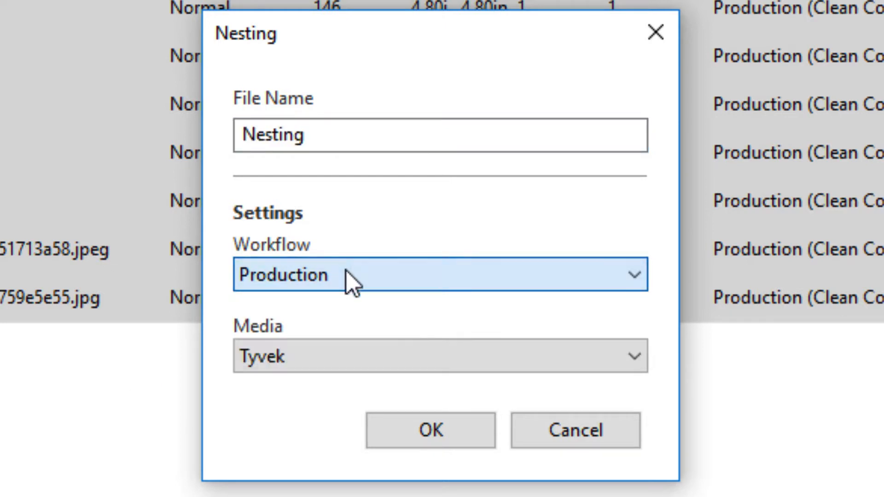
left_click(375, 371)
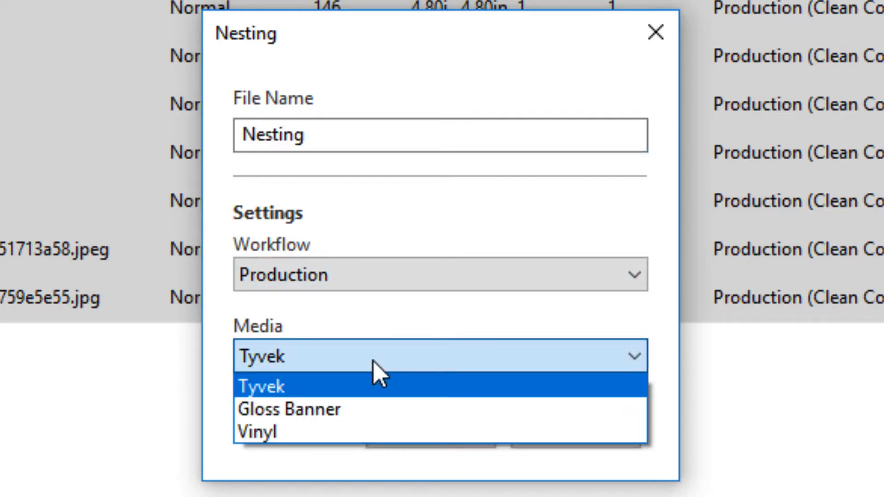
left_click(373, 361)
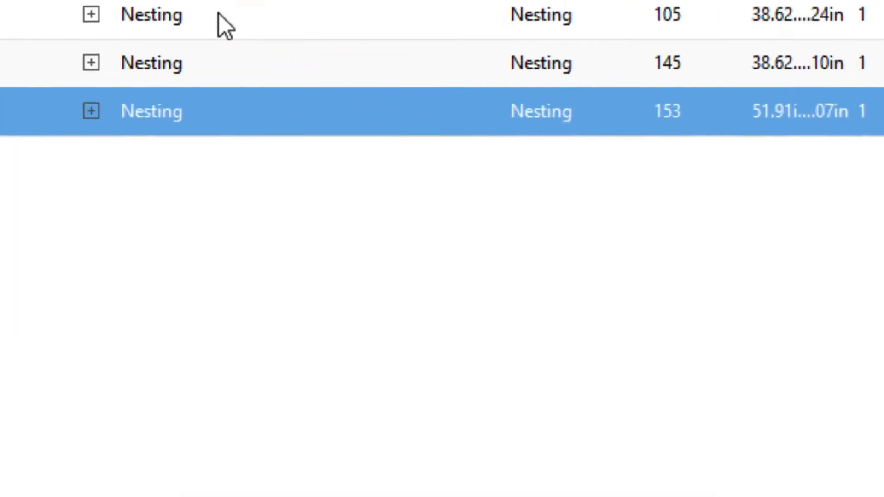
Step: Rename the first nesting job in the list as ACME
left_click(379, 62)
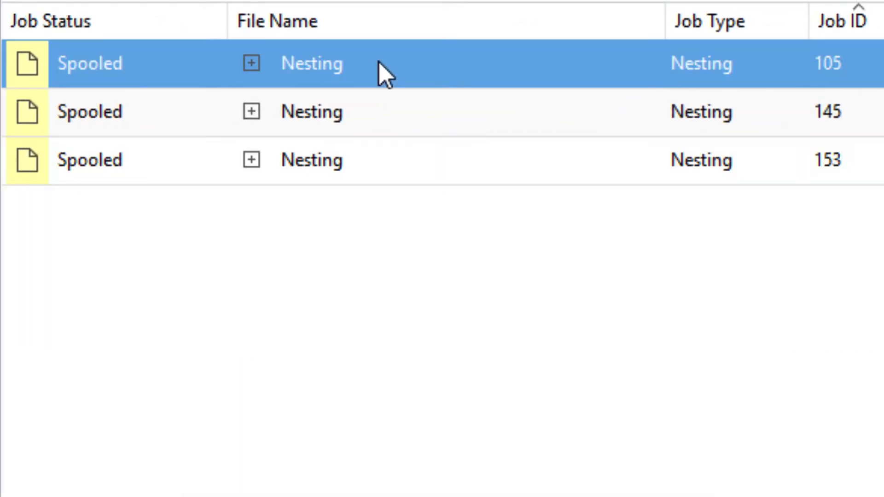
right_click(381, 65)
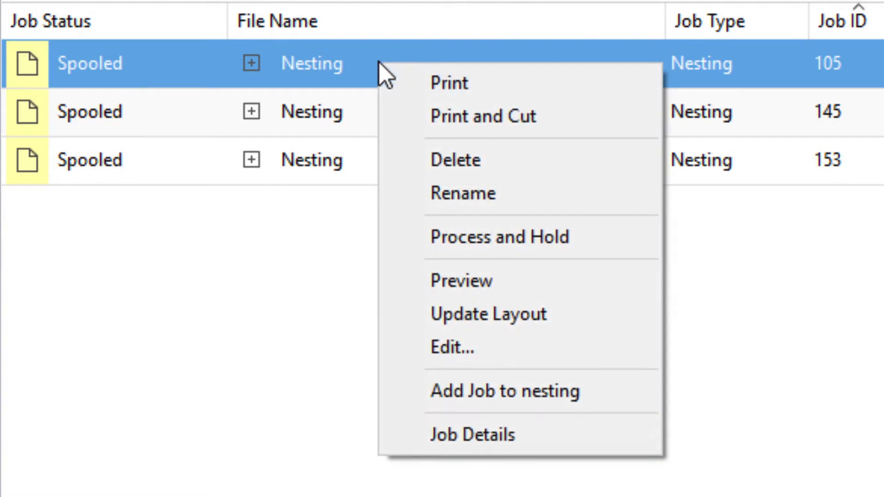
left_click(430, 195)
type("A")
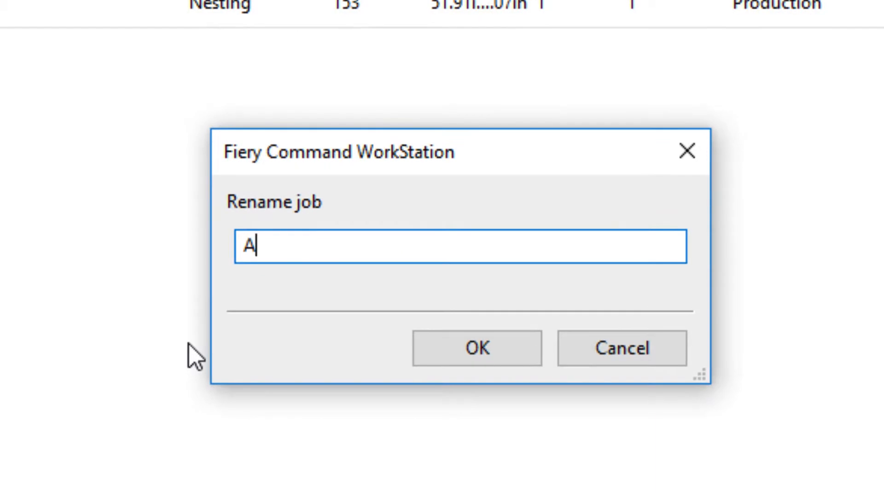
type("CME")
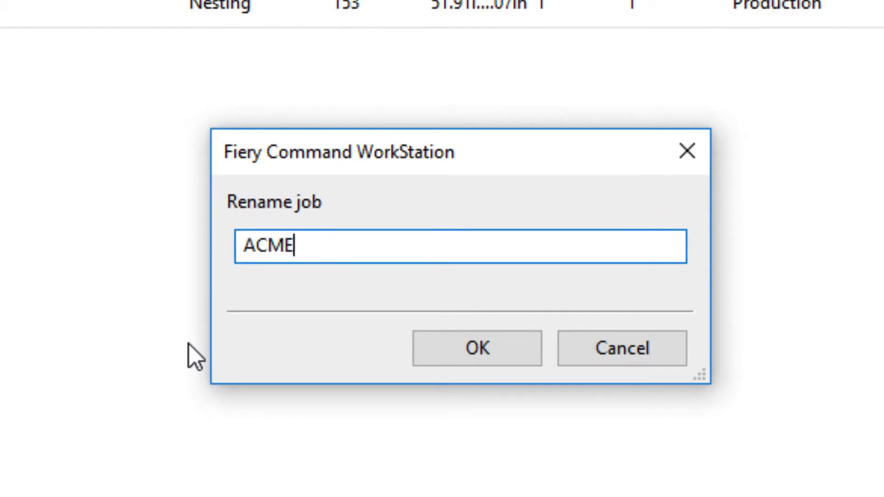
left_click(469, 354)
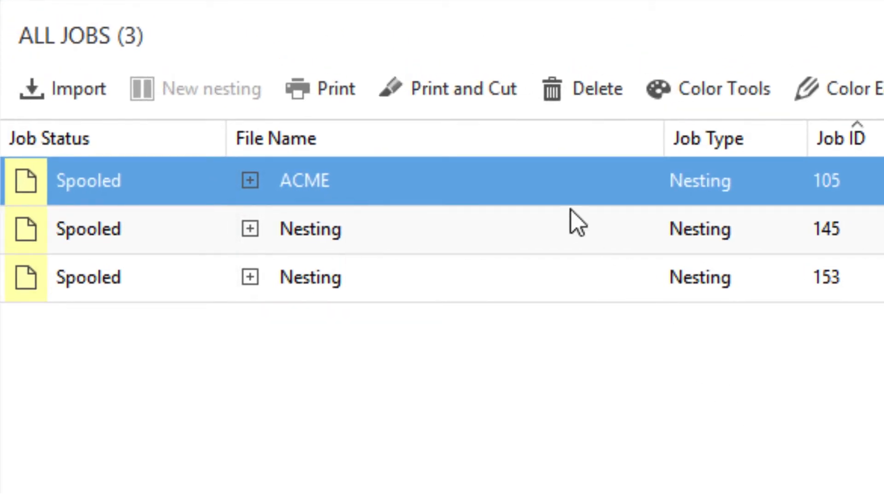
Step: Open the ACME nesting for editing and move the GoldenGirl image to the sheet's lower end, at about X 20.98, Y 77.71 inches
double_click(545, 180)
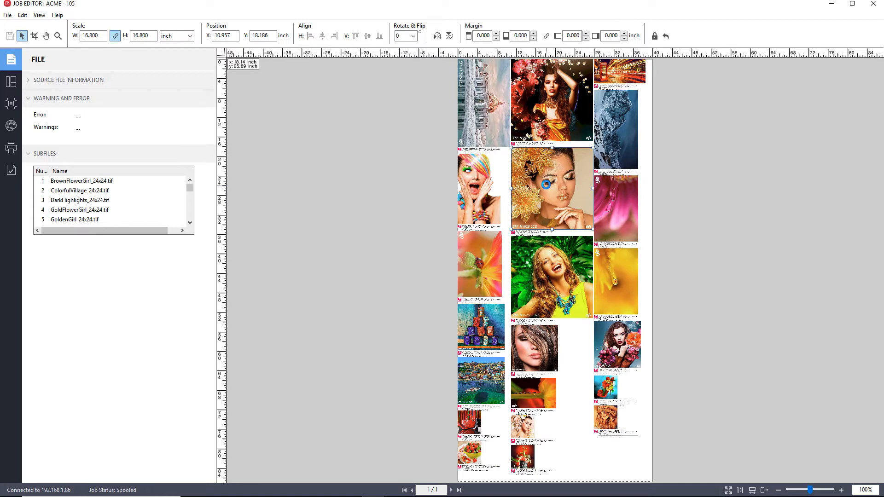
left_click_drag(546, 184, 593, 449)
Step: Enlarge the MellowYellowGirl image proportionally to a width of 24 inches
left_click(549, 235)
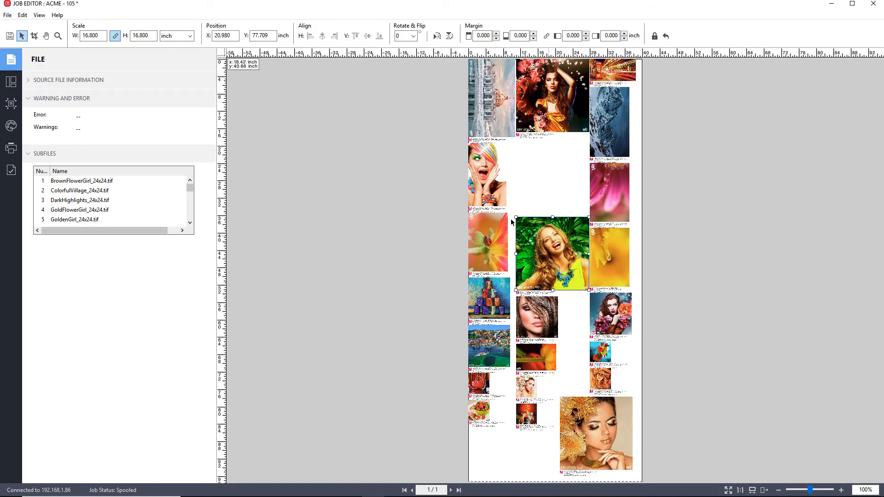
left_click_drag(514, 218, 489, 189)
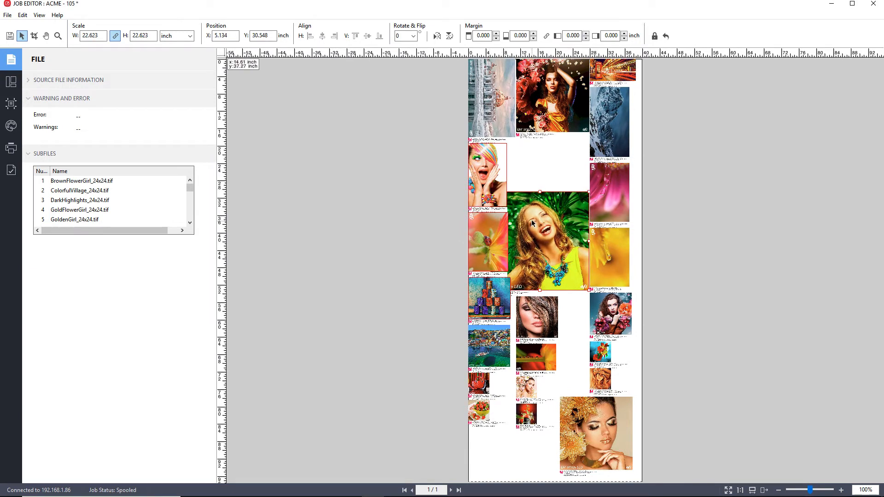
double_click(91, 36)
type("24")
key("Return")
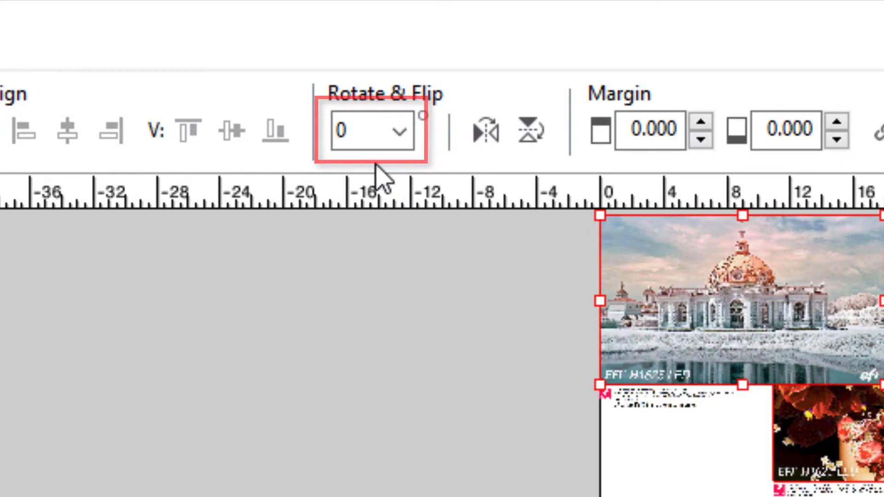
Step: Flip the palace image horizontally and back, and flip it vertically and back
left_click(485, 133)
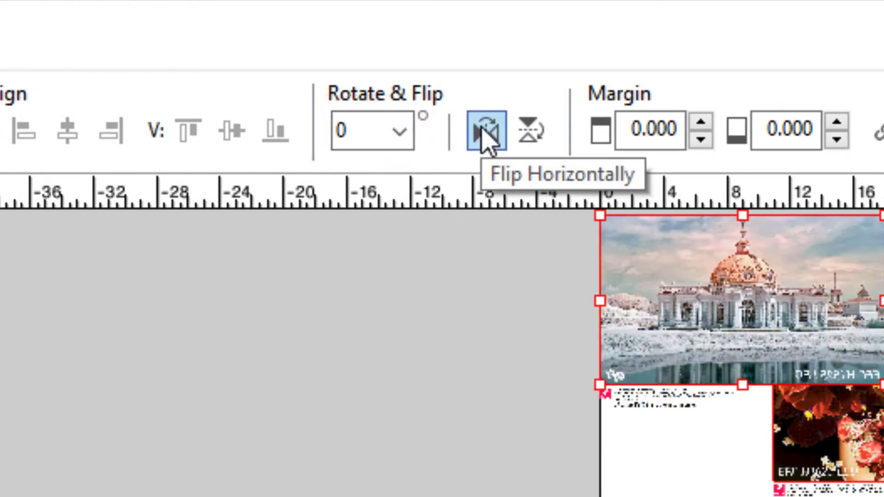
left_click(484, 133)
left_click(530, 133)
left_click(529, 133)
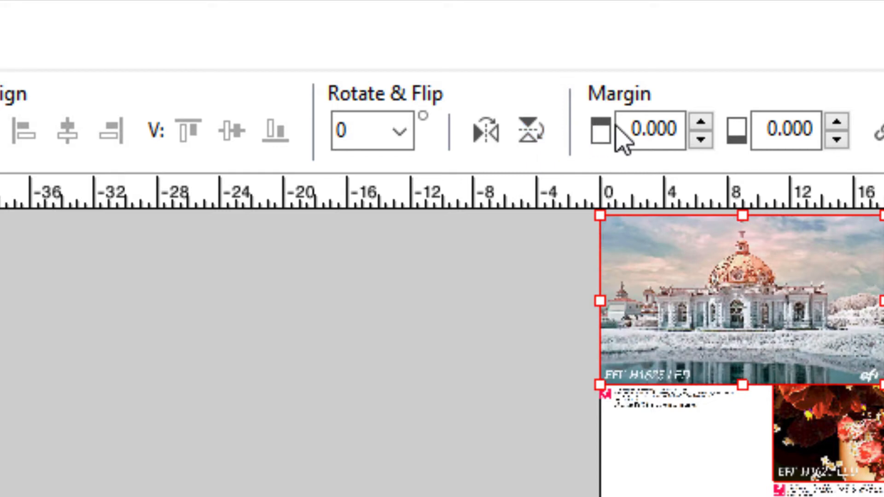
Step: Set all four margins of the palace image to 2 inches
left_click(632, 126)
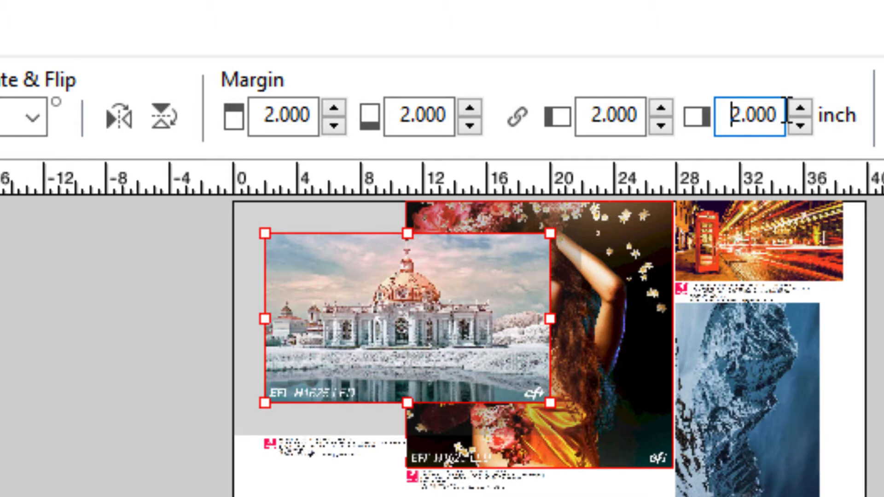
left_click(504, 495)
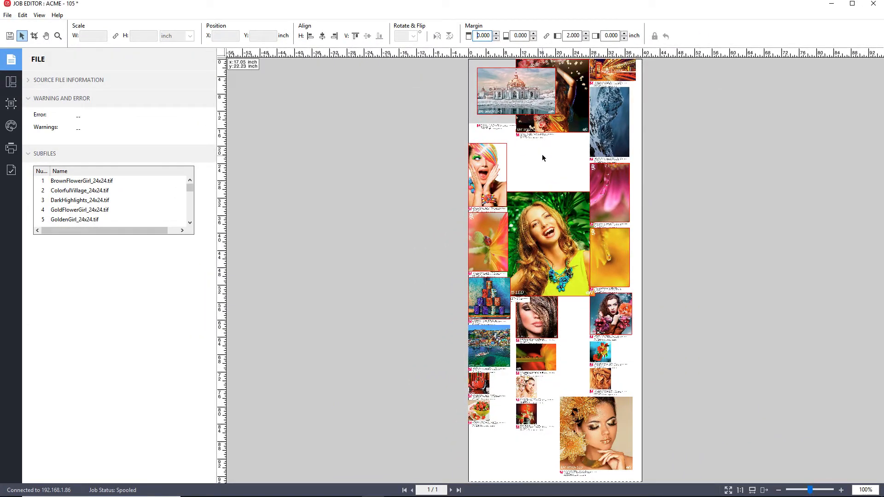
Step: Update the sheet layout to rearrange the overlapping images, and apply the nesting layout settings
right_click(543, 155)
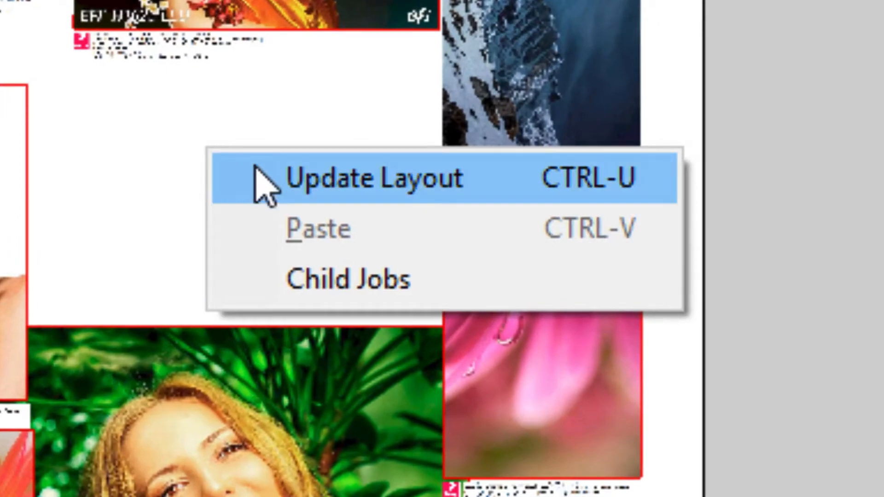
left_click(264, 173)
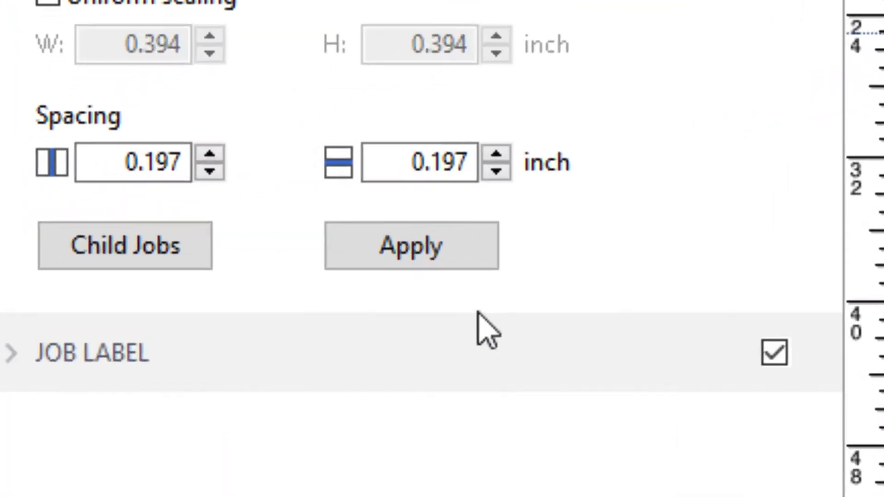
left_click(457, 264)
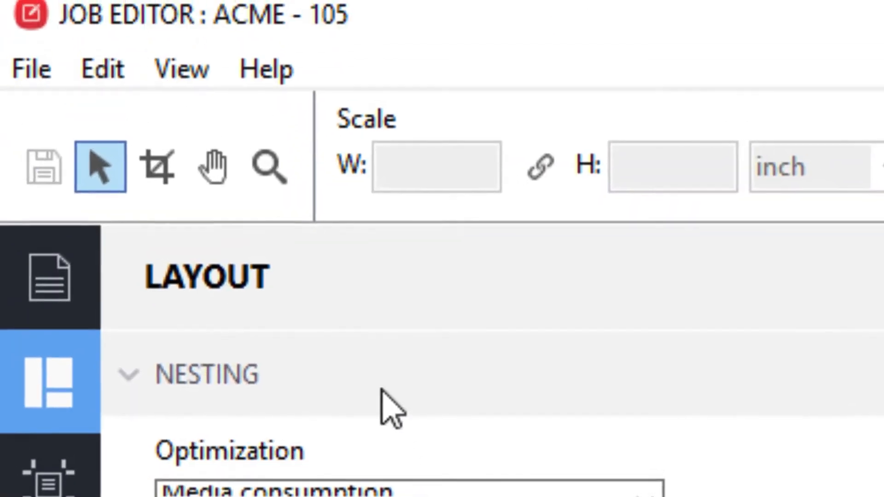
Step: Crop the GoldFlowerGirl image on its left and right sides to a narrow portrait format
left_click(159, 166)
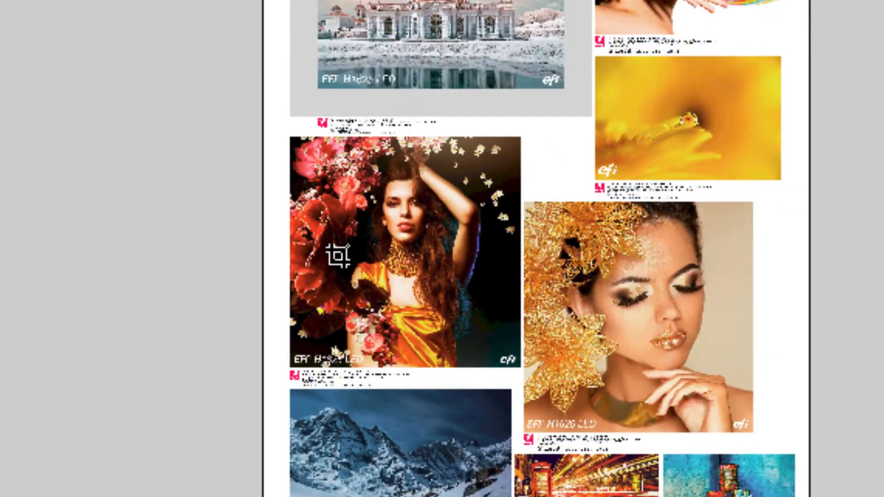
left_click(332, 253)
left_click_drag(291, 253, 355, 250)
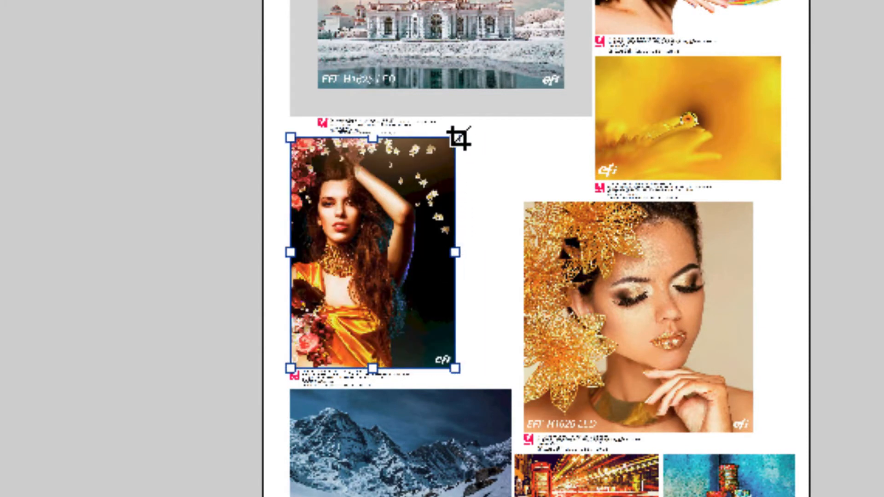
left_click_drag(455, 137, 437, 138)
Step: Copy the cropped GoldFlowerGirl image and paste the copy onto the sheet
right_click(637, 143)
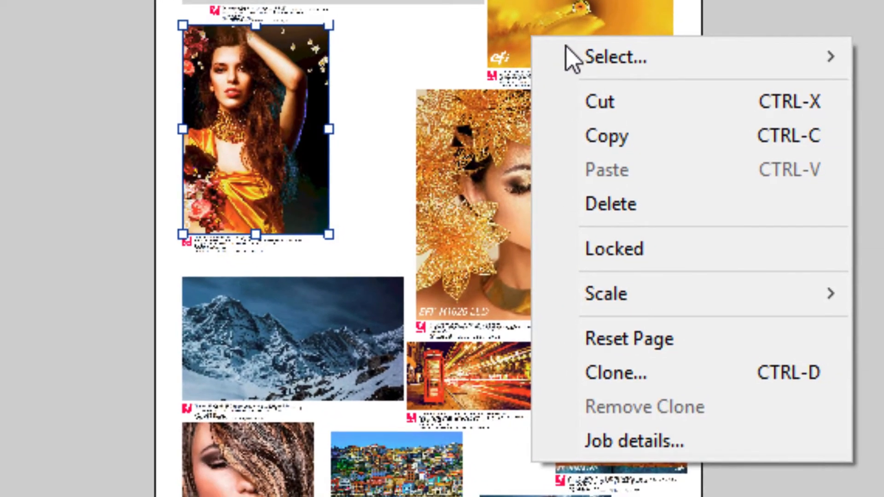
left_click(615, 137)
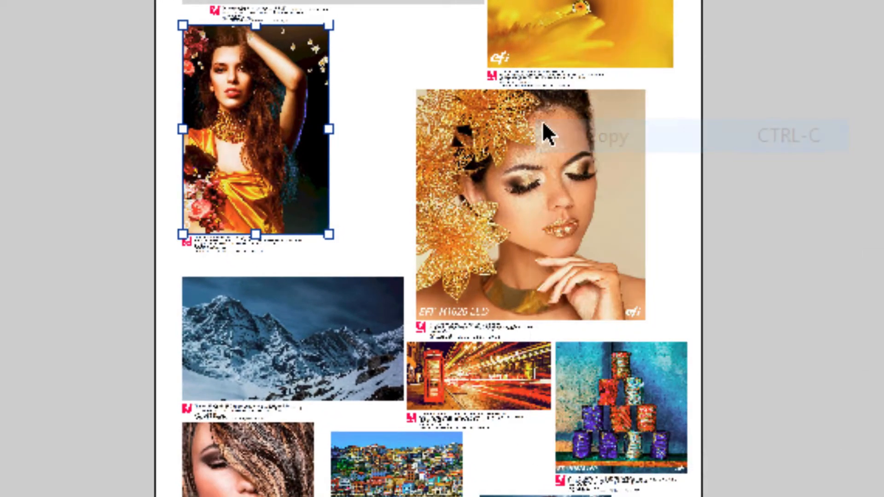
right_click(379, 66)
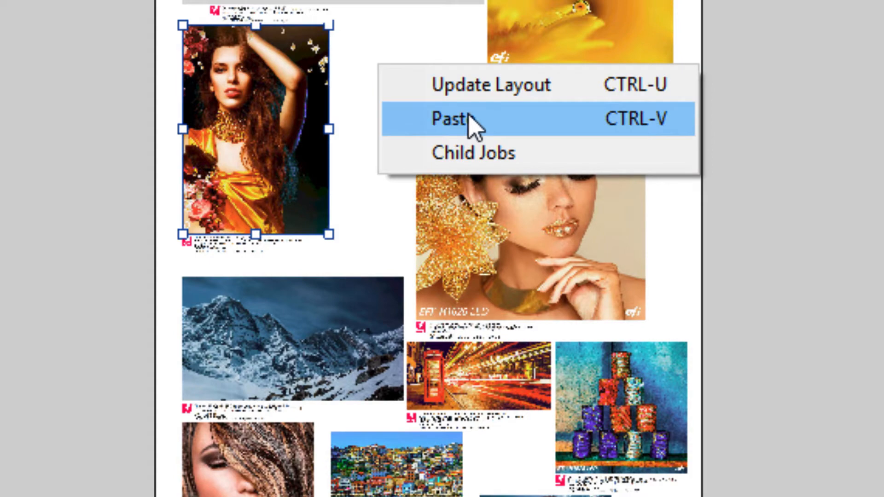
left_click(473, 123)
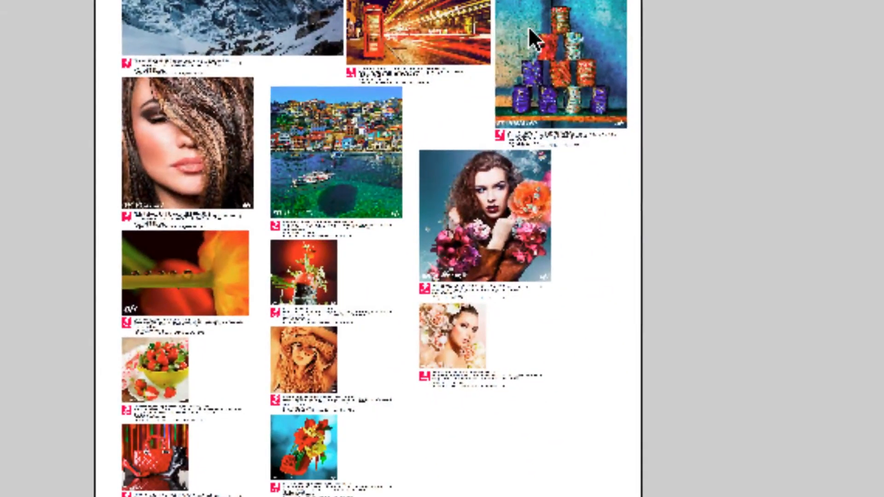
right_click(529, 28)
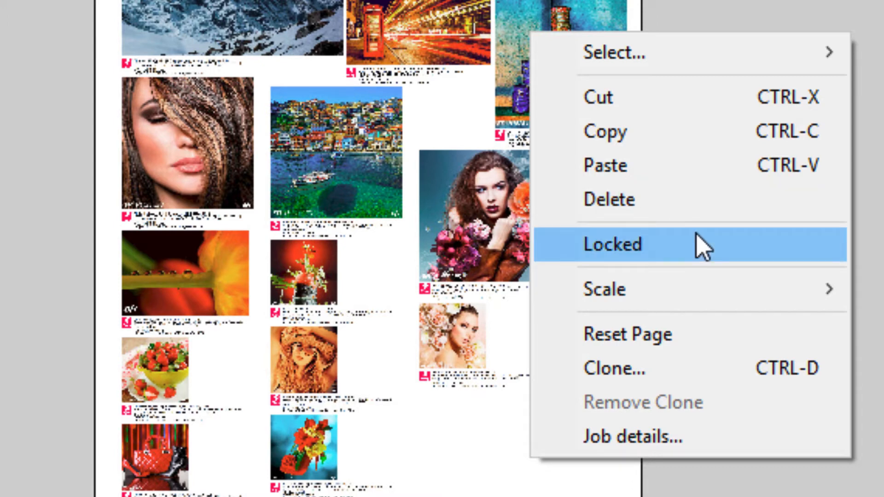
mouse_move(711, 295)
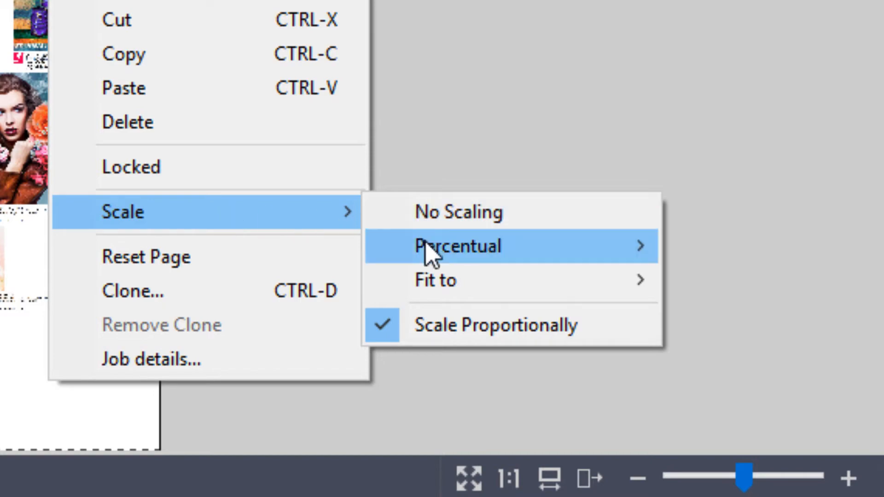
mouse_move(426, 246)
mouse_move(426, 281)
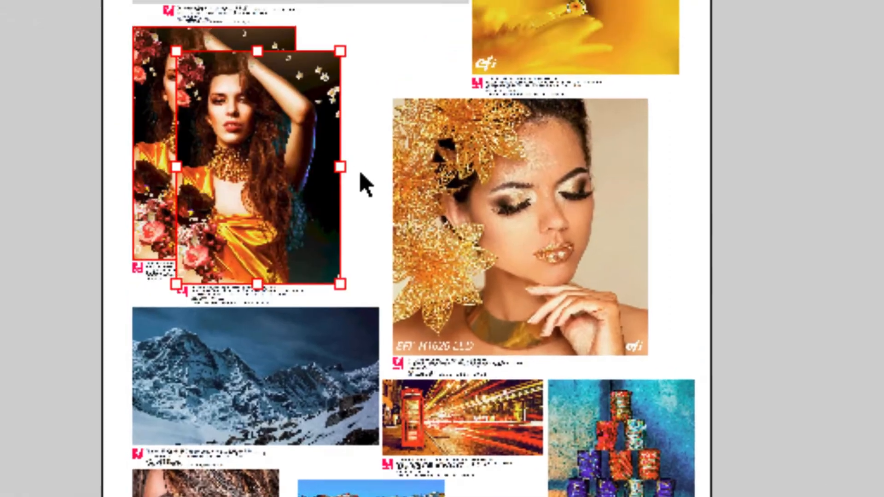
Step: Move the pasted GoldFlowerGirl copy beside the original and shrink it to about 6.9 × 9.8 inches
left_click_drag(365, 182, 486, 184)
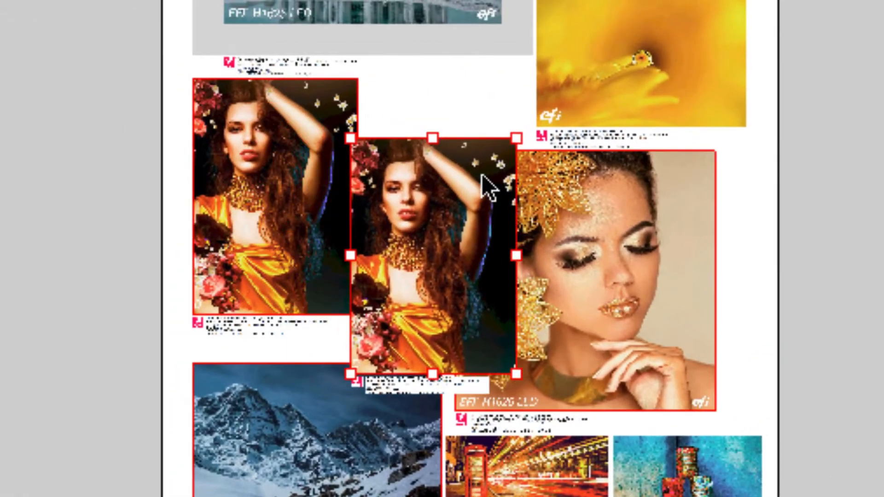
left_click_drag(516, 137, 449, 201)
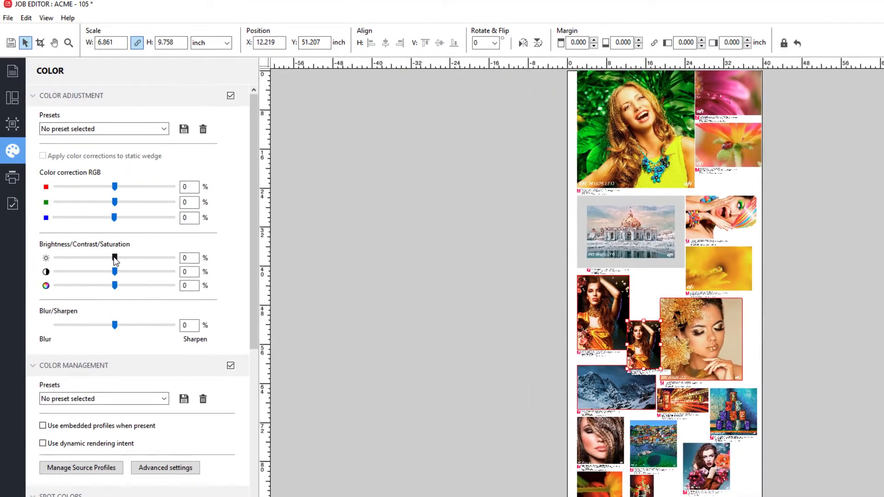
Step: Increase the brightness of the GoldFlowerGirl image and update the sheet layout to resolve the overlaps
left_click_drag(115, 260, 155, 261)
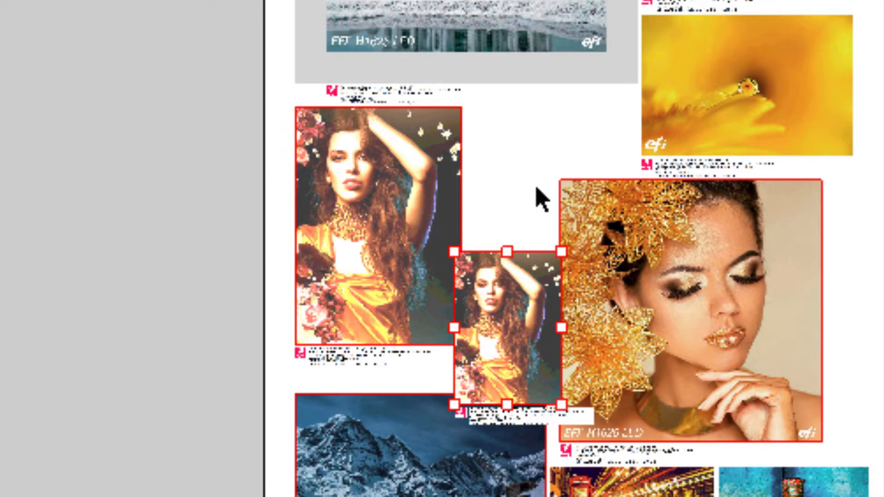
right_click(545, 151)
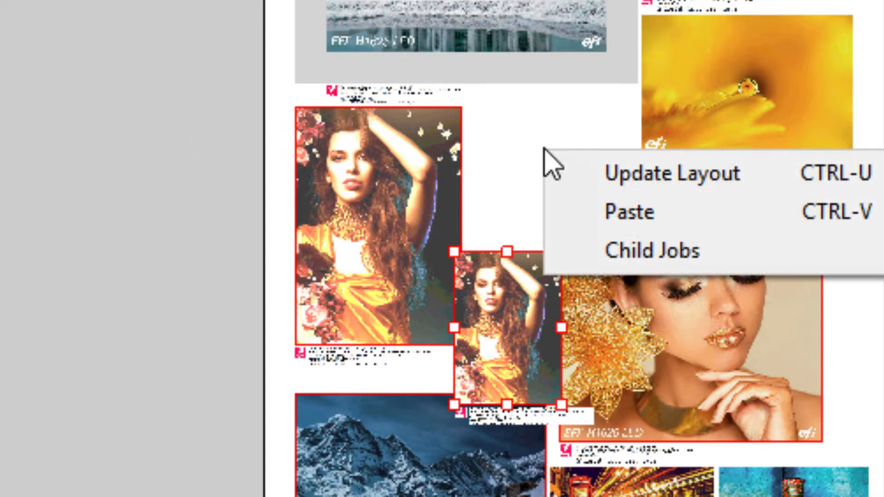
left_click(580, 171)
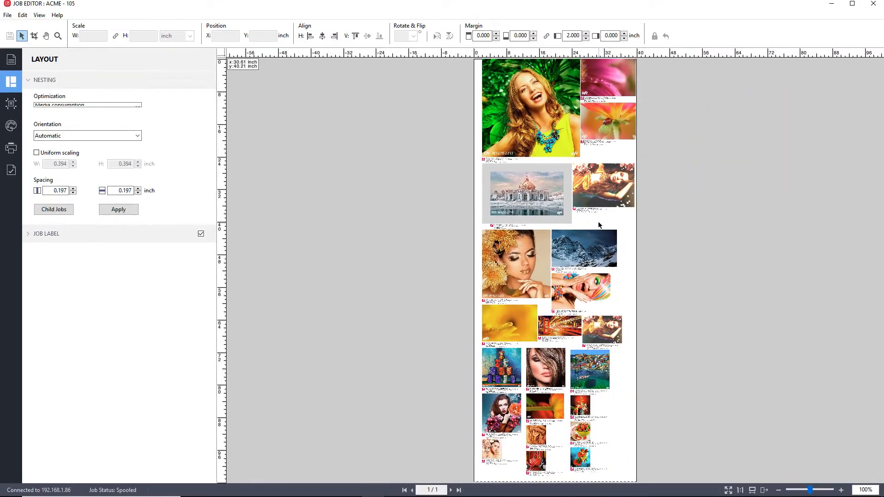
Step: Open the ACME nesting's child jobs list and delete efi_flower_yellow.jpg from it
right_click(600, 225)
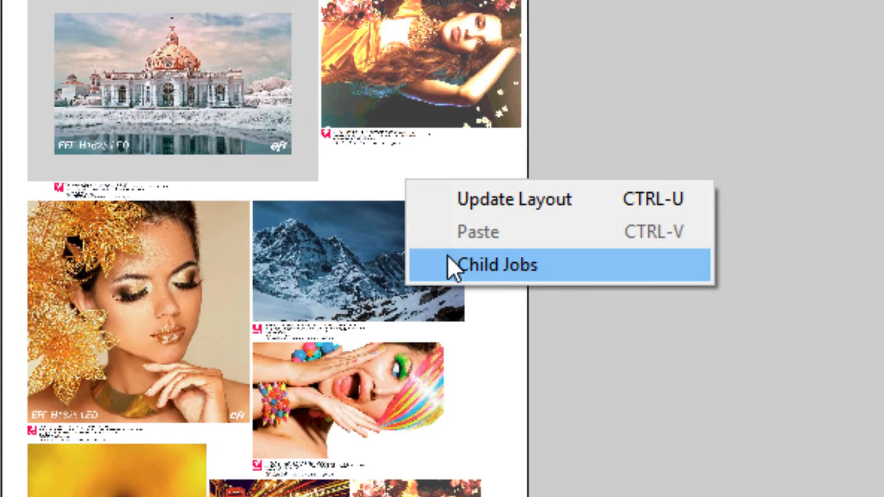
left_click(612, 249)
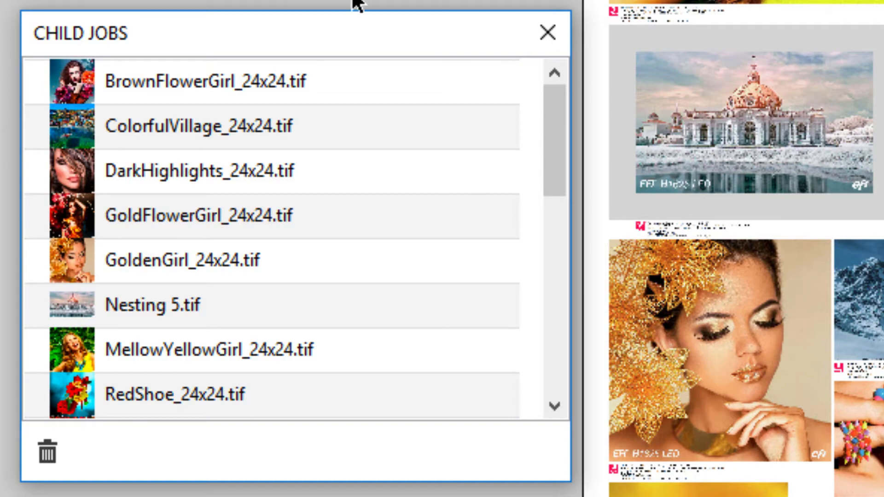
left_click_drag(549, 139, 491, 298)
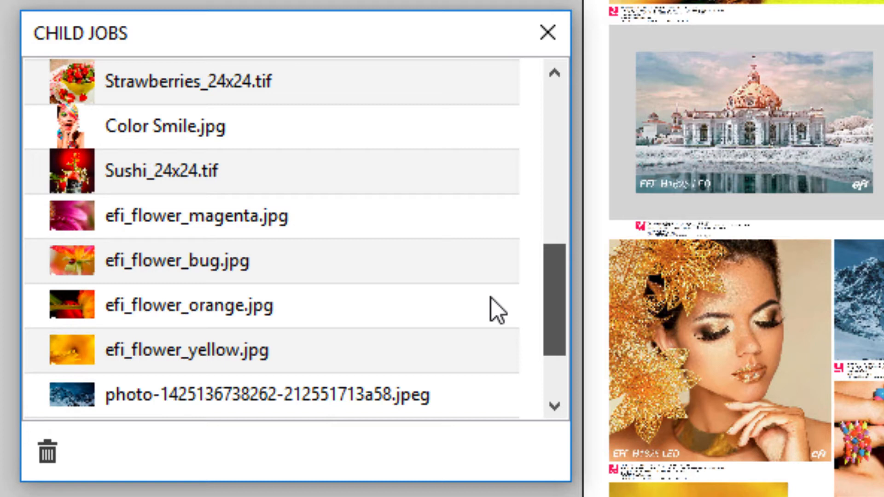
left_click_drag(491, 299, 492, 285)
left_click(141, 253)
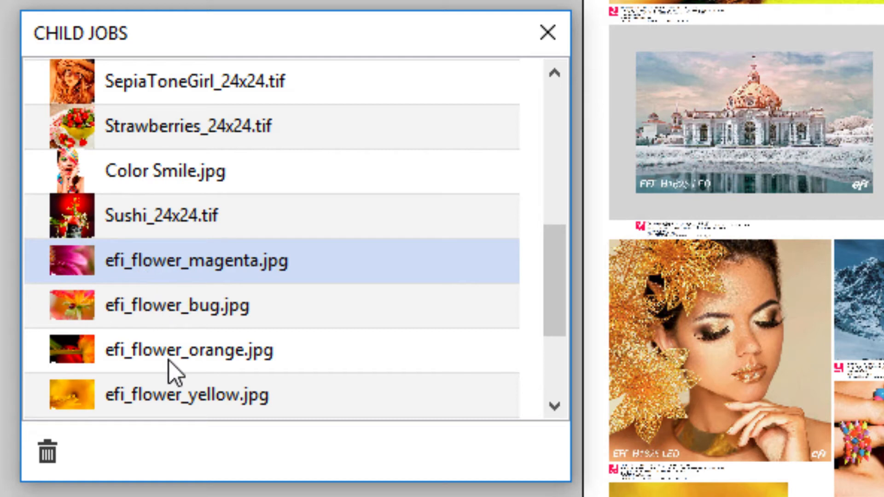
left_click(170, 391)
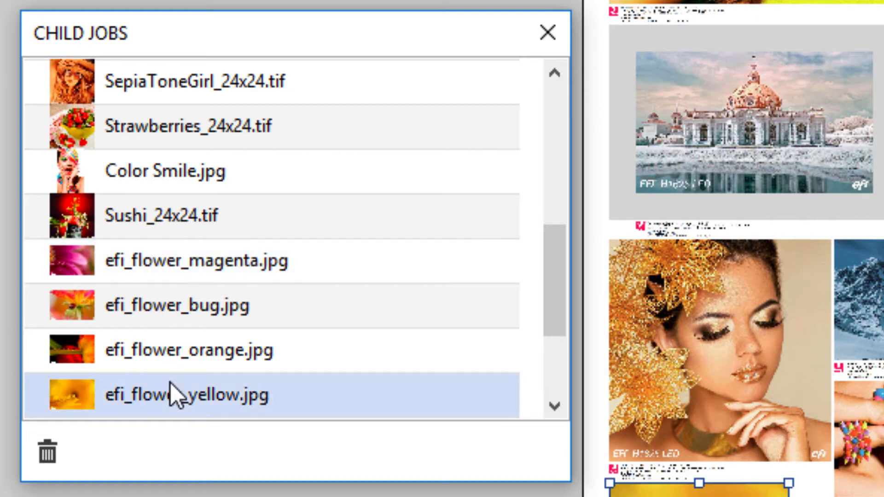
left_click(48, 453)
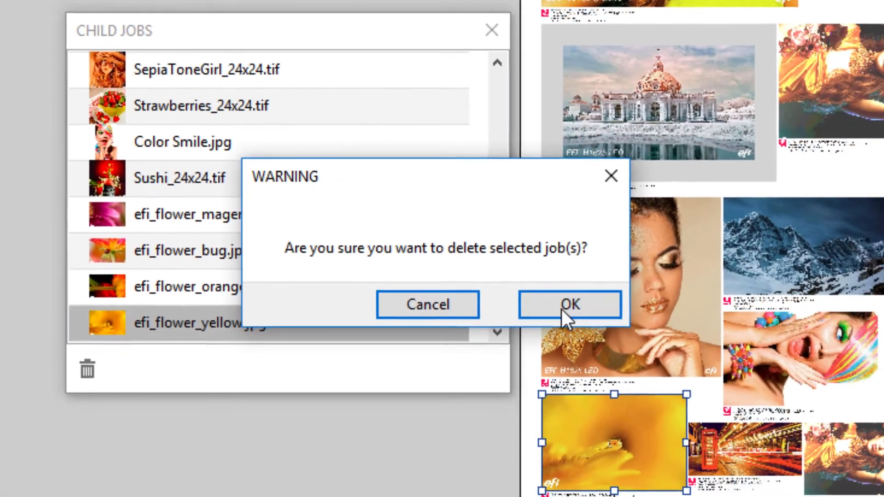
left_click(562, 306)
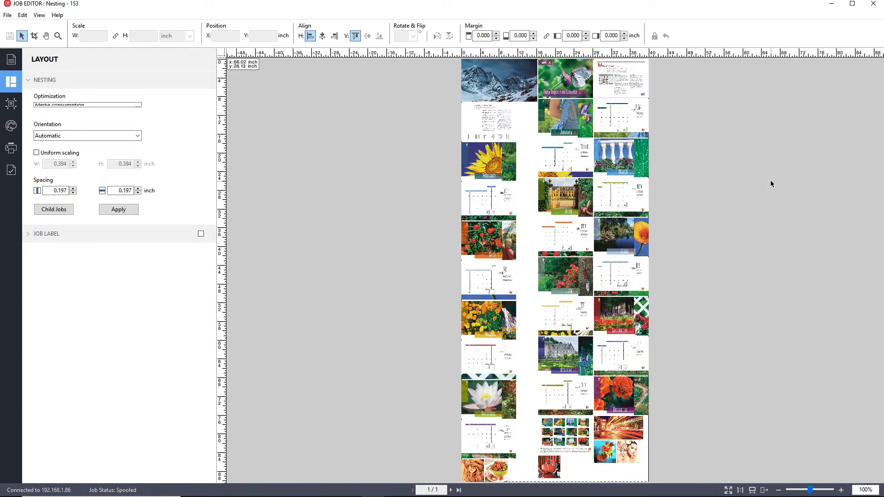
Step: In the second nesting, open the February page's job details and unplace several FGS_calendar_A4.pdf pages, including 2, 4, 7 and 28
left_click(497, 172)
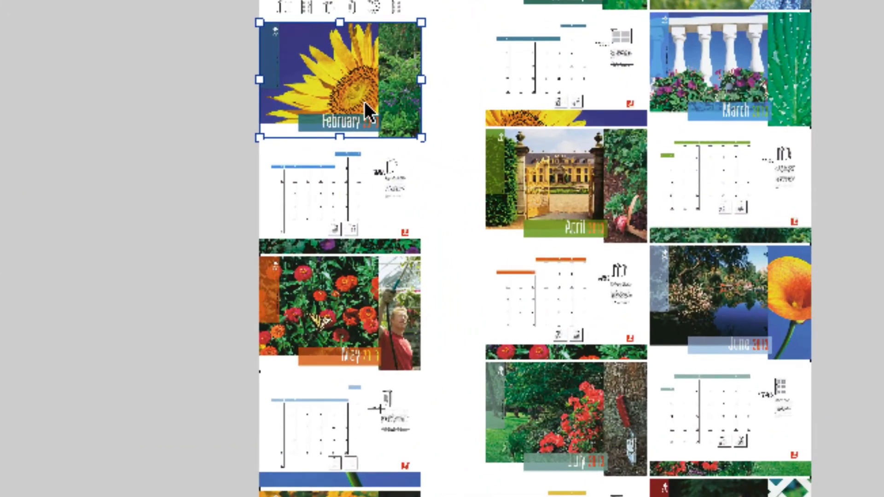
right_click(364, 102)
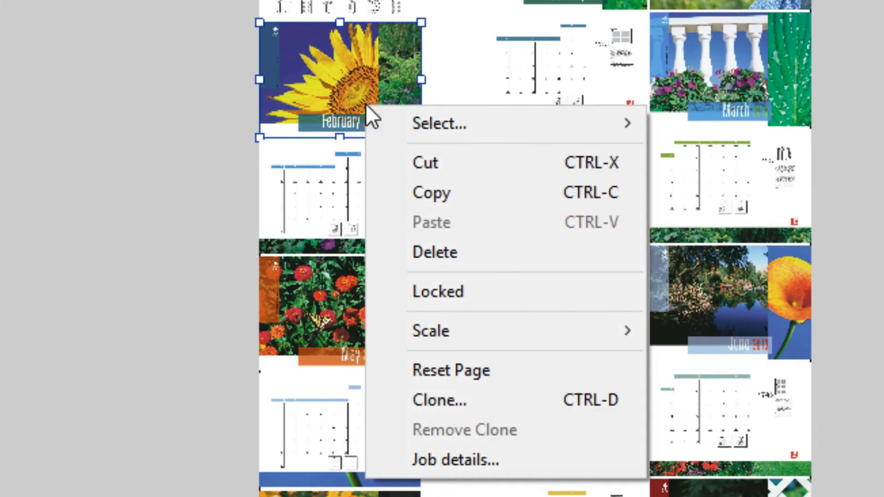
left_click(504, 455)
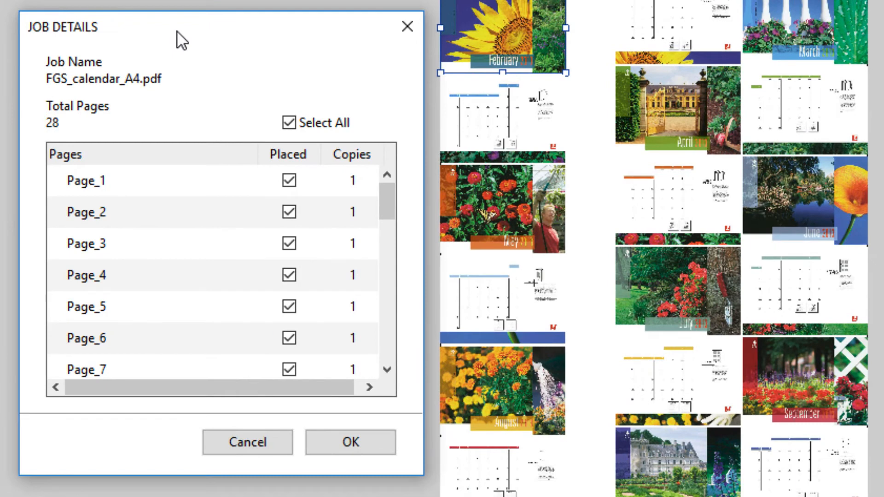
left_click(290, 213)
left_click(288, 275)
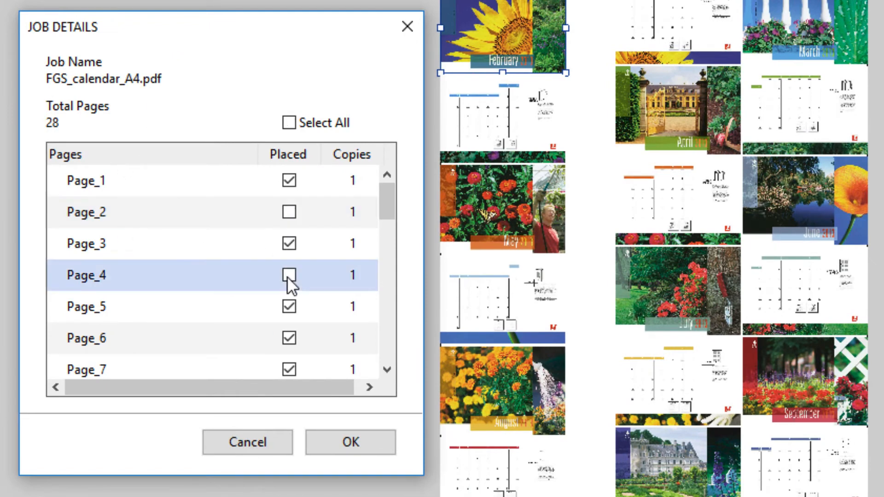
left_click(282, 372)
scroll(323, 323, "down", 7)
left_click(290, 333)
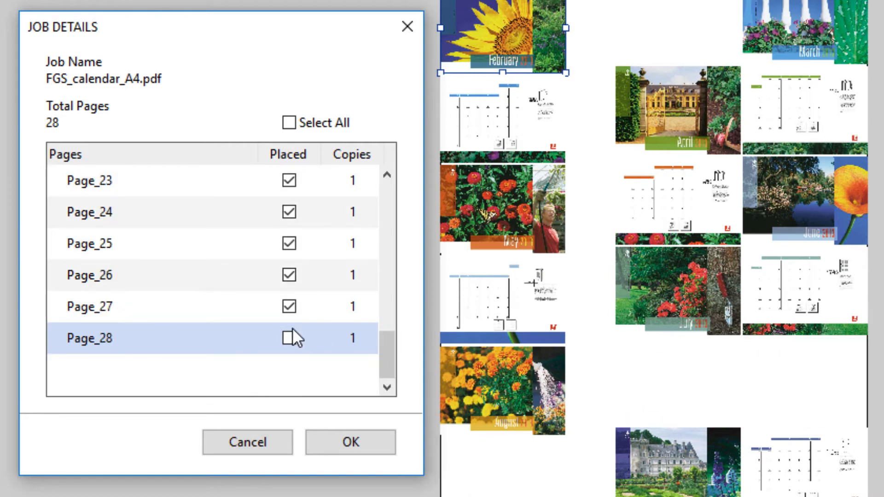
left_click(350, 443)
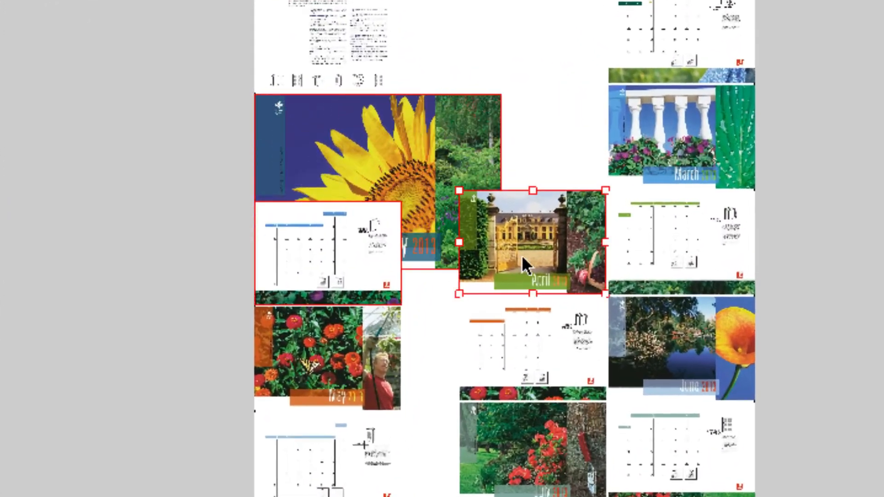
Step: Shrink the April calendar page slightly and update the sheet layout to rearrange the pages
left_click_drag(459, 294, 482, 278)
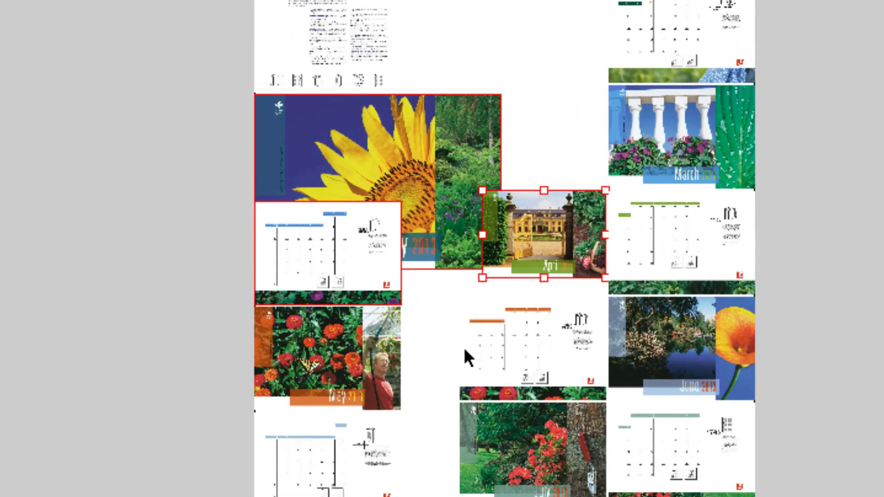
right_click(421, 400)
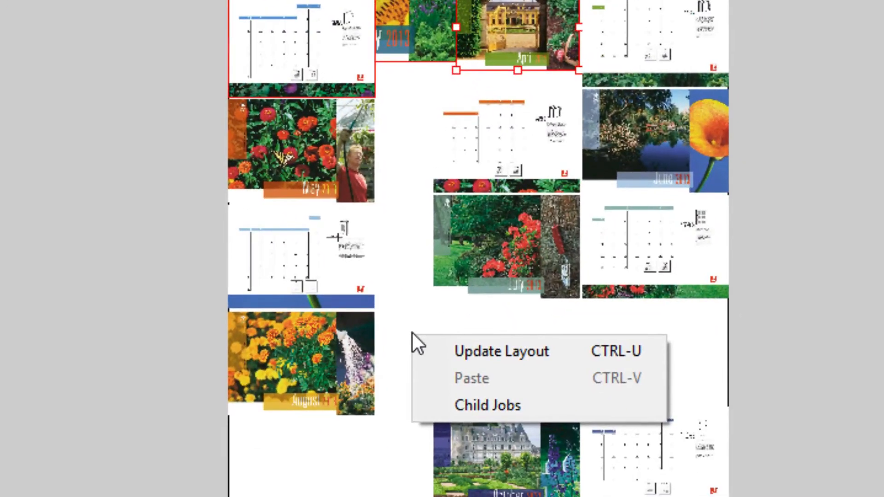
left_click(450, 348)
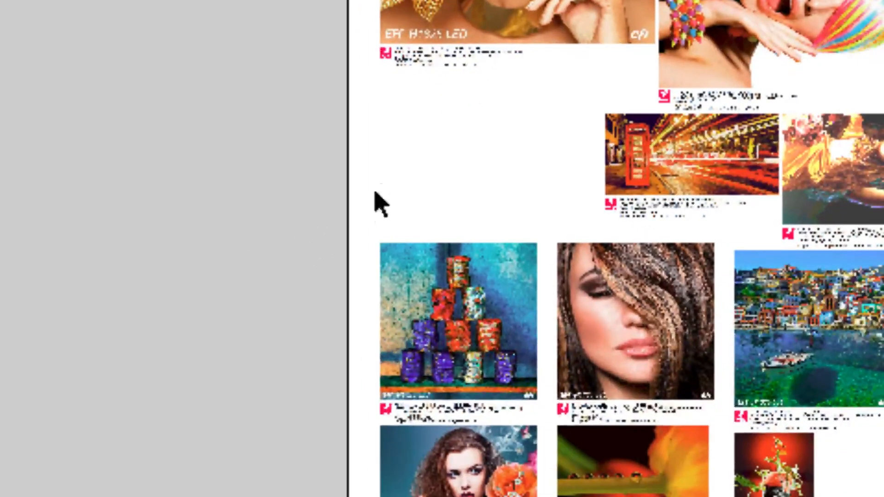
Step: Update the ACME nesting's layout to close the gap left by the deleted yellow flower image
right_click(382, 189)
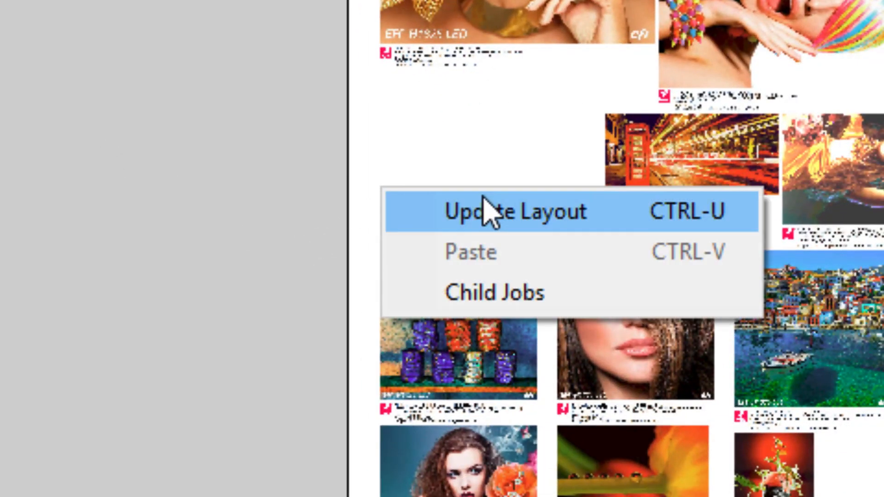
left_click(481, 212)
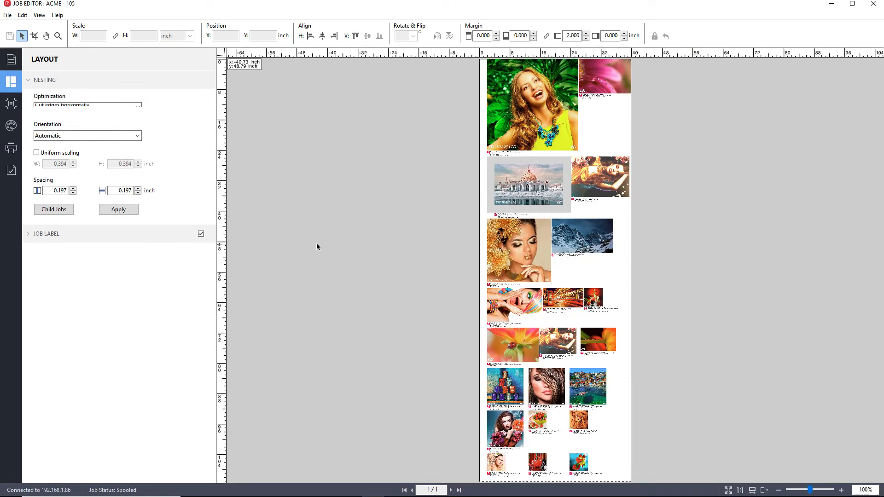
Step: Optimize the ACME nesting with Cut edges vertically and apply uniform scaling of 10 inches in width and height
left_click(138, 105)
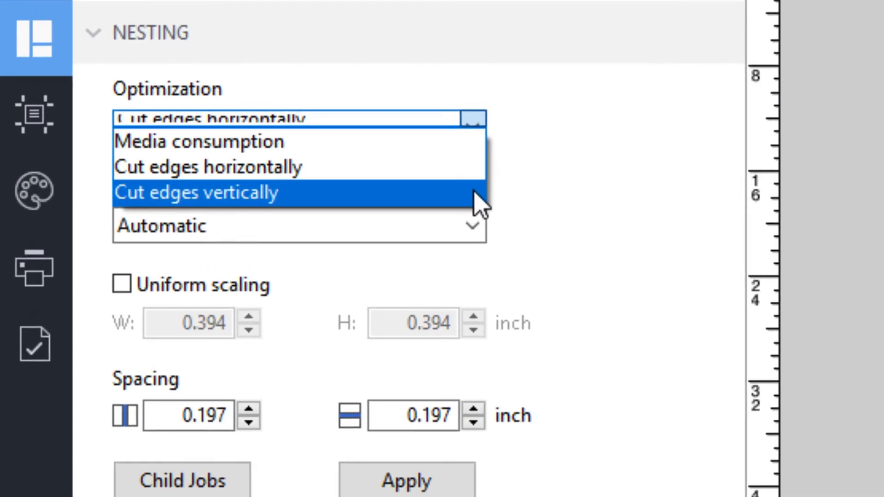
left_click(475, 192)
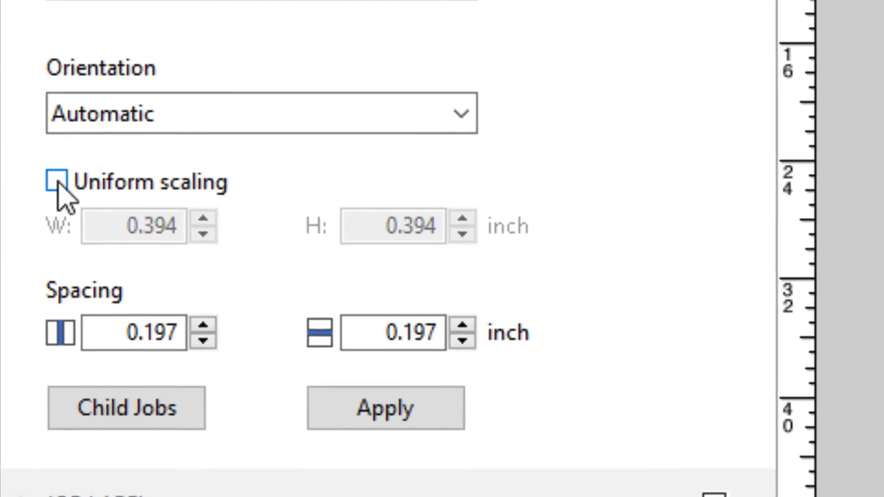
left_click(36, 152)
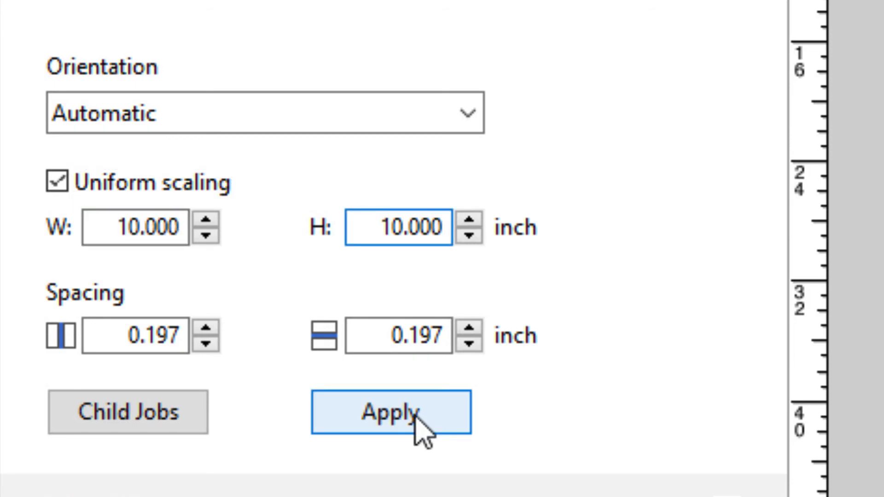
left_click(417, 428)
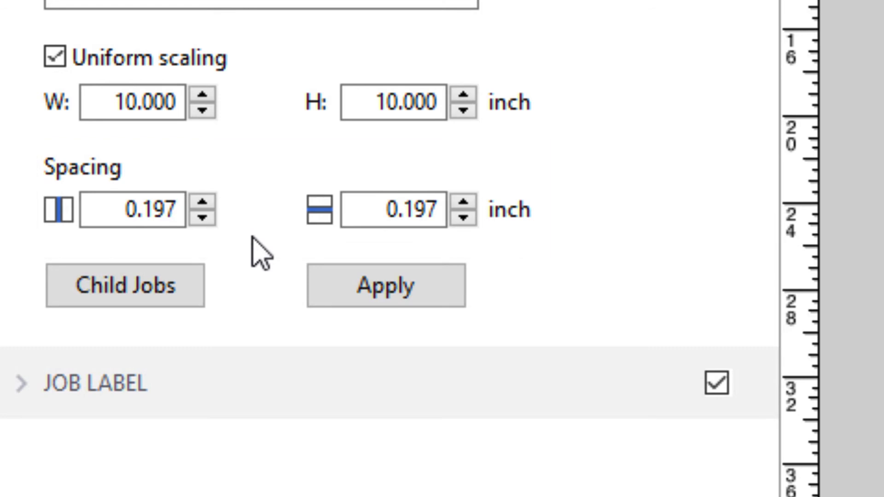
Step: Open the ACME nesting's child jobs from the layout settings and reopen the ACME nesting from the job list
left_click(184, 293)
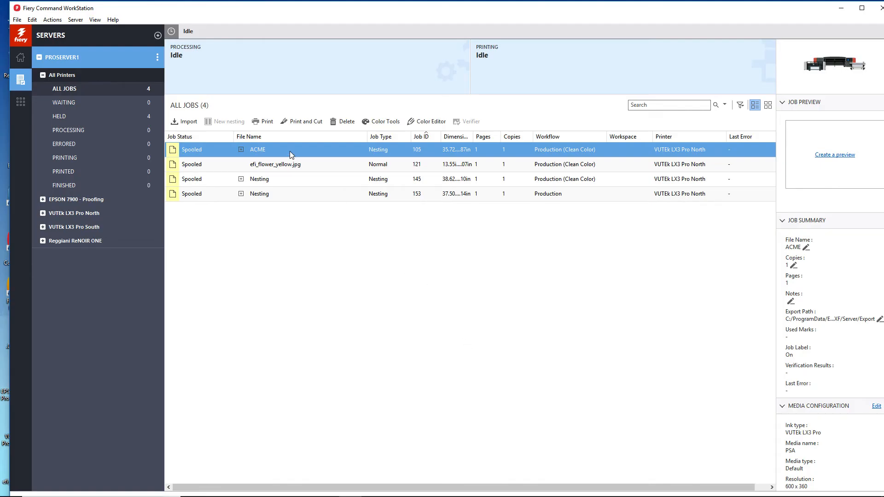
double_click(289, 150)
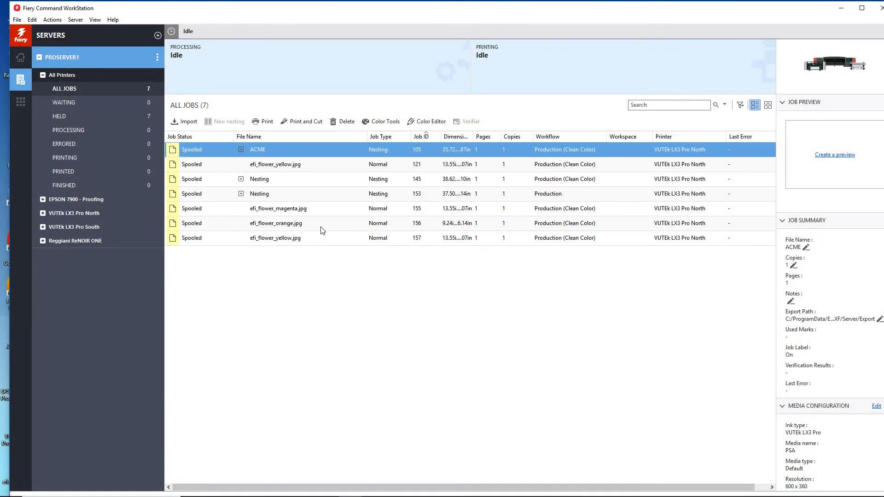
Step: Add the jobs efi_flower_magenta.jpg, efi_flower_orange.jpg and the lower efi_flower_yellow.jpg to the last nesting in the job list
left_click_drag(332, 213, 304, 236)
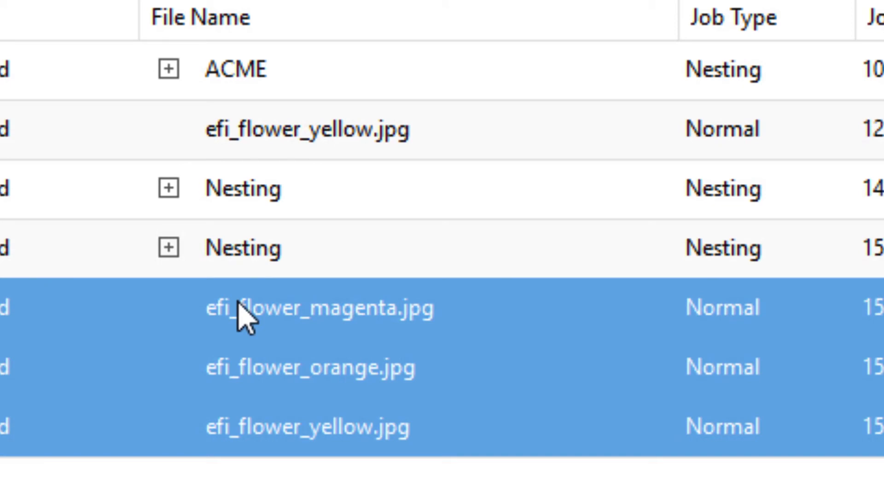
left_click_drag(238, 304, 221, 256)
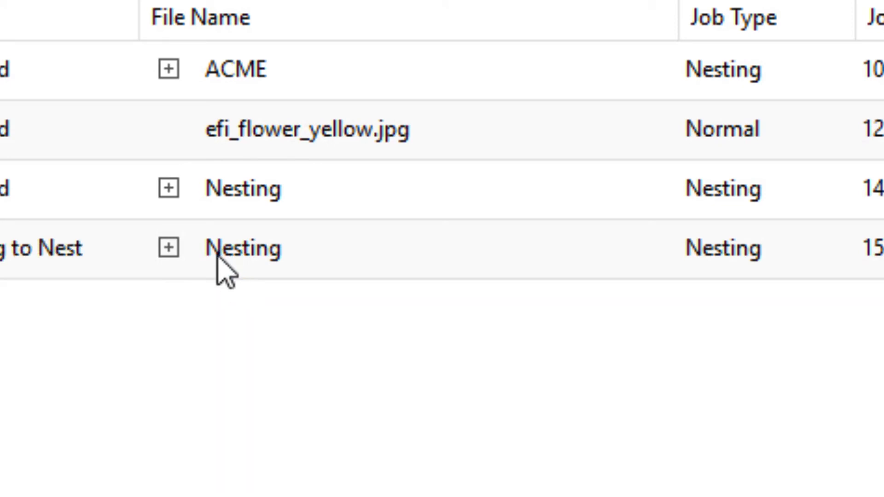
Step: Create a new nesting from the single efi_flower_yellow.jpg job
left_click(283, 138)
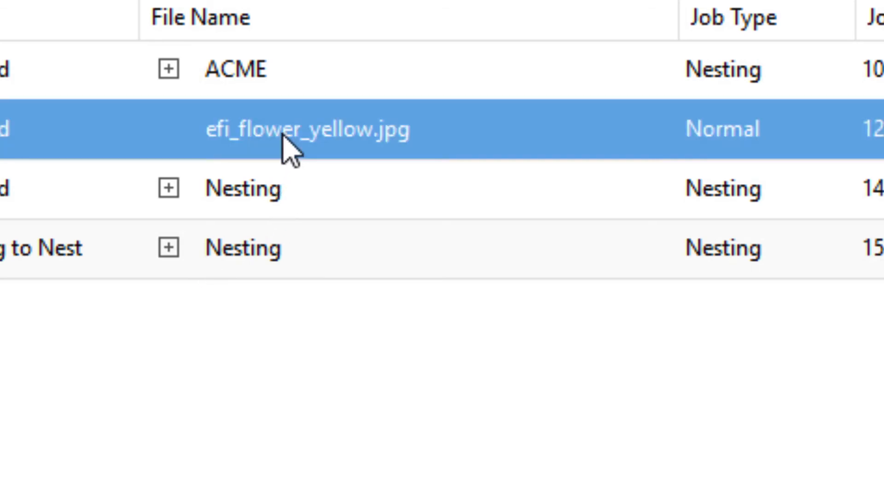
right_click(283, 137)
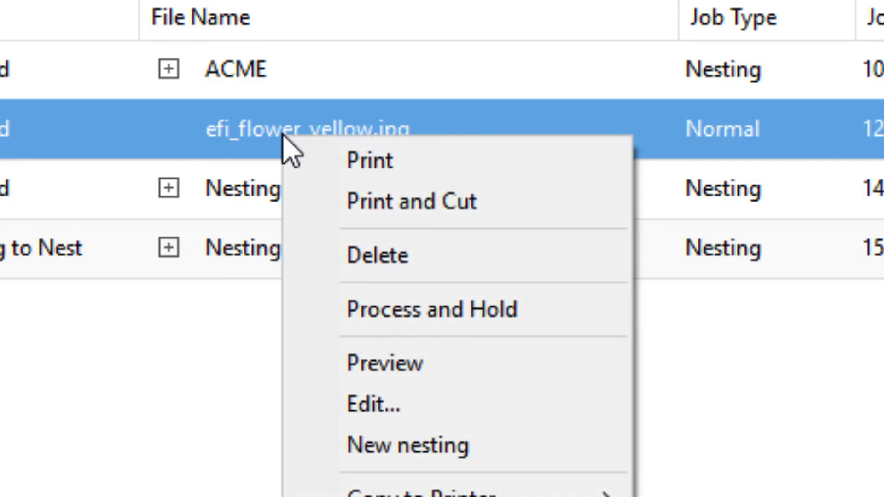
left_click(457, 446)
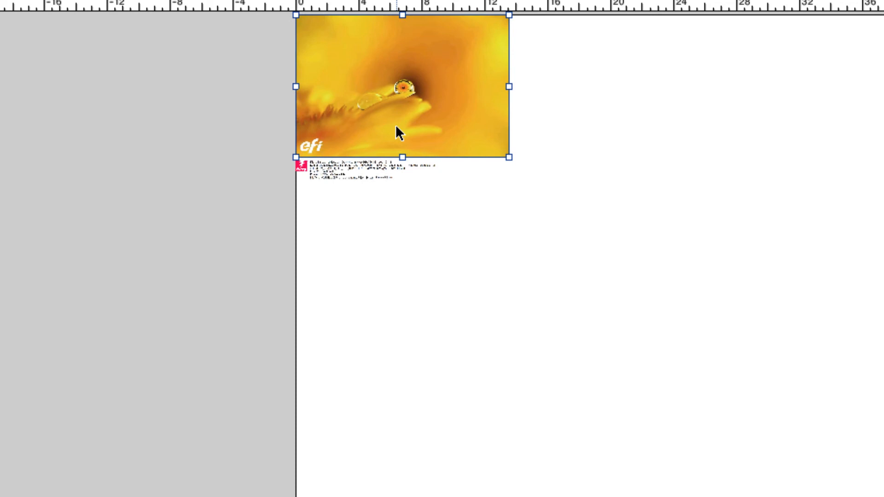
Step: Make five clones of the yellow flower image and update the layout to spread the copies across the sheet
right_click(399, 133)
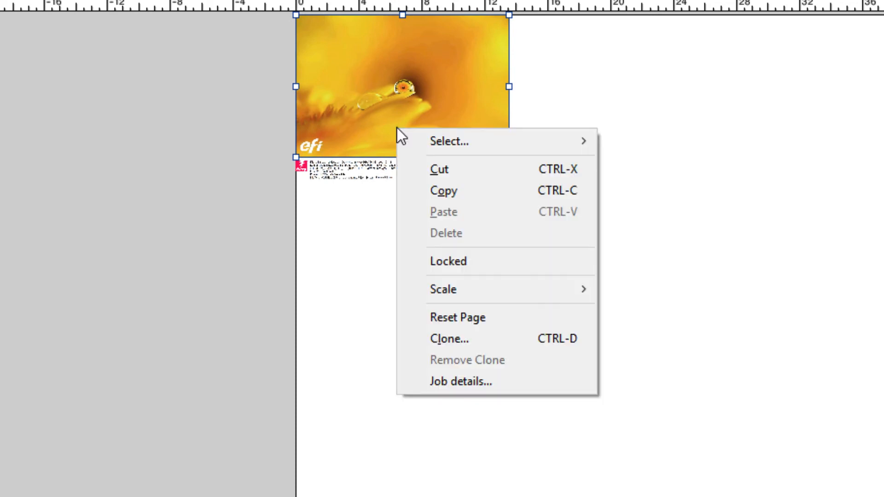
left_click(484, 338)
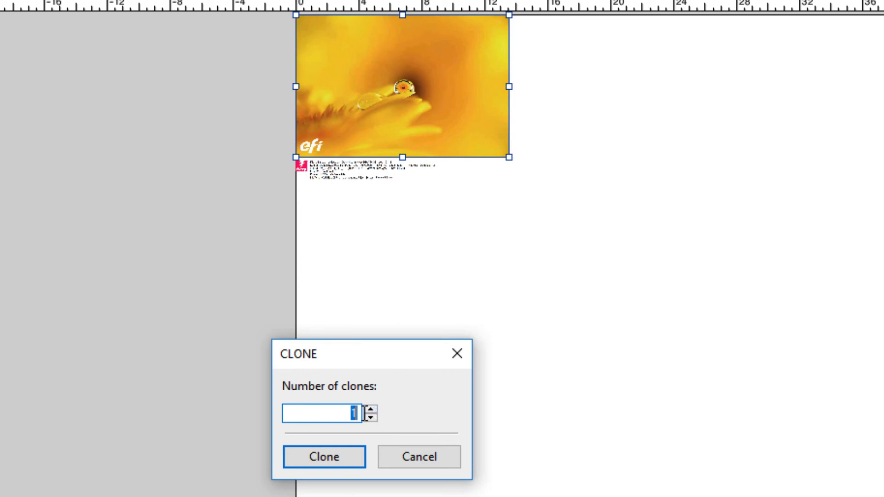
type("5")
key("Return")
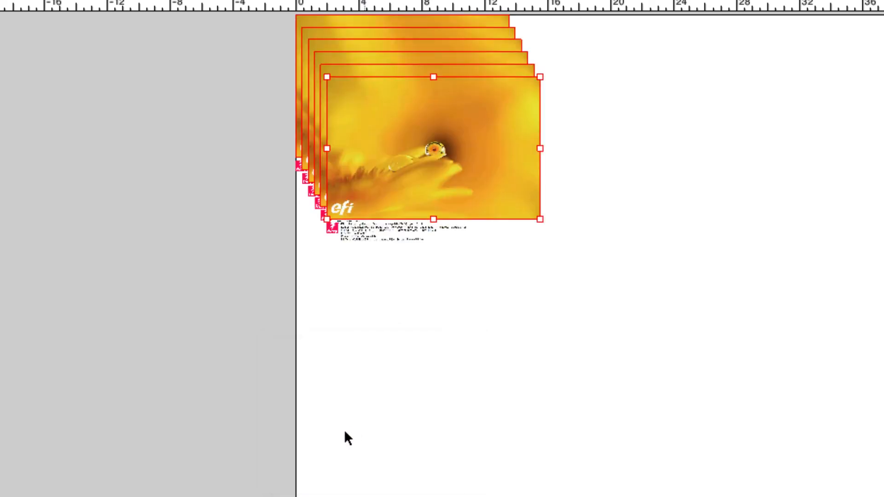
right_click(352, 385)
left_click(369, 397)
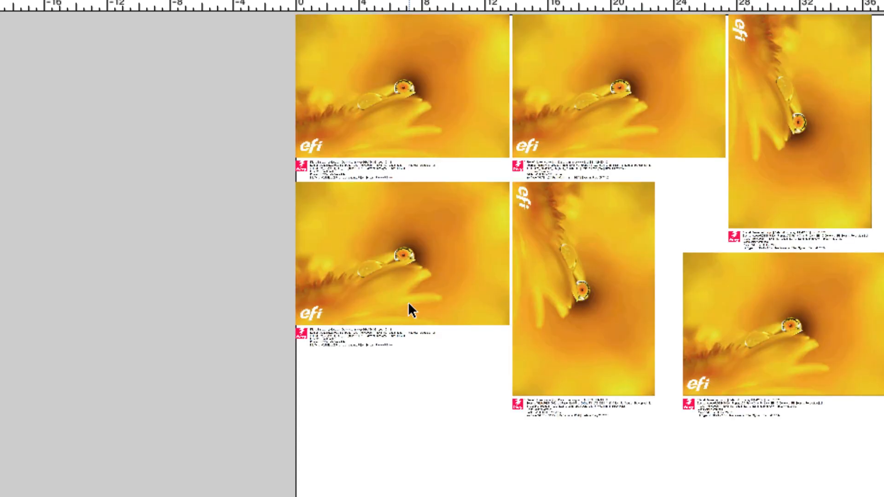
Step: Shrink the first flower image in the second row proportionally to about 7.6 inches wide
left_click(409, 304)
left_click_drag(479, 211, 421, 257)
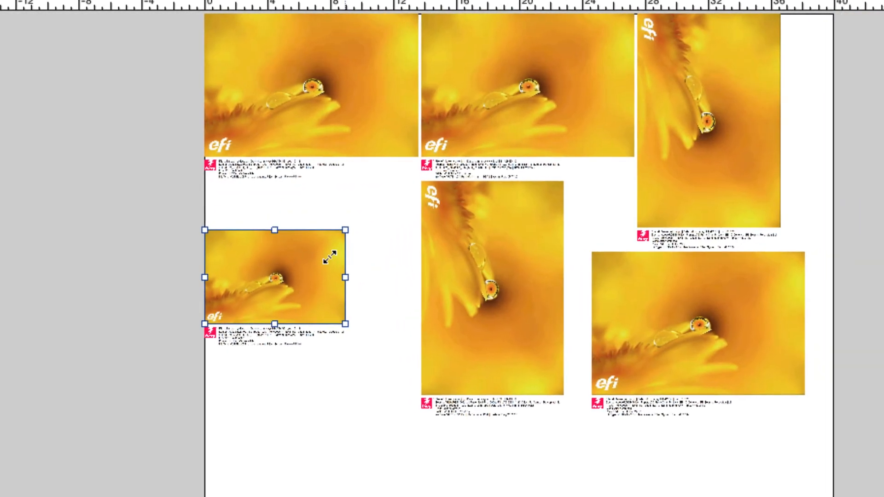
left_click_drag(329, 256, 310, 270)
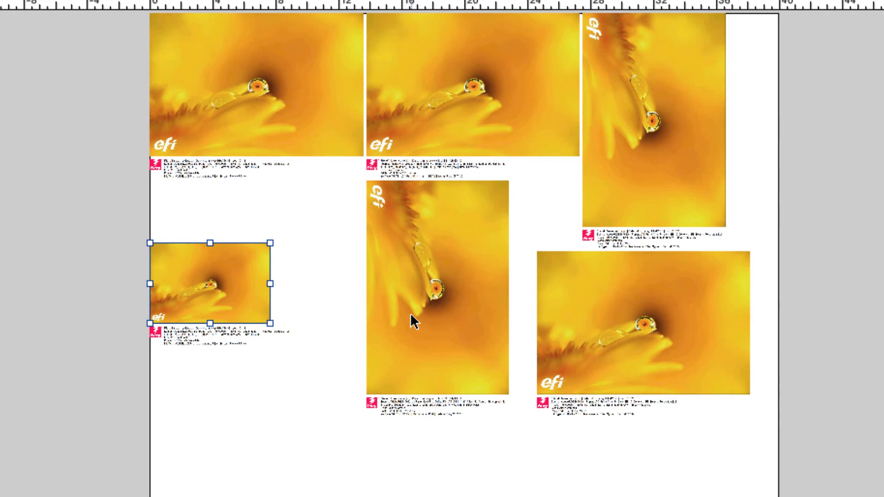
Step: Enlarge the rotated flower image in the second row to about 14.3 inches wide and shrink the horizontal image beside it
left_click(411, 314)
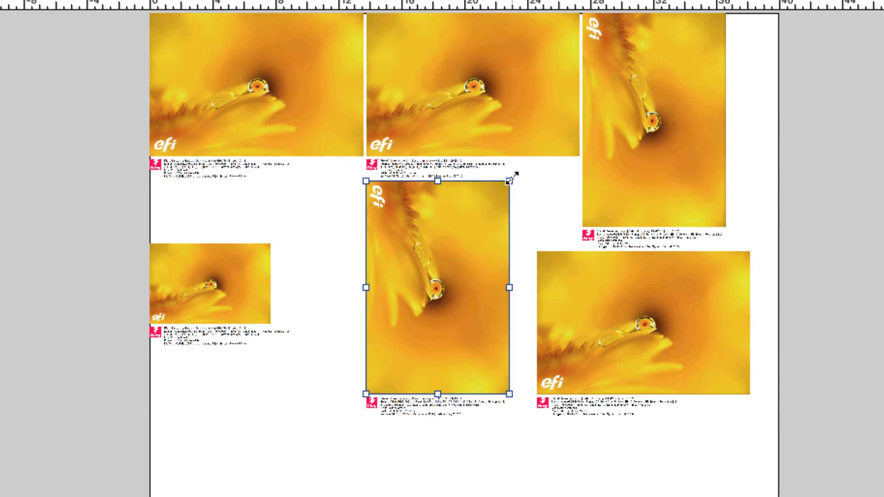
left_click_drag(539, 150, 598, 103)
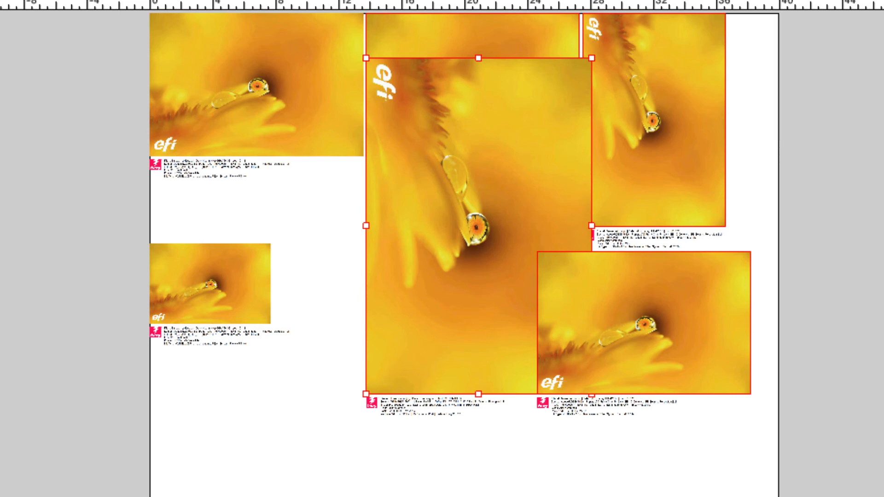
left_click(584, 322)
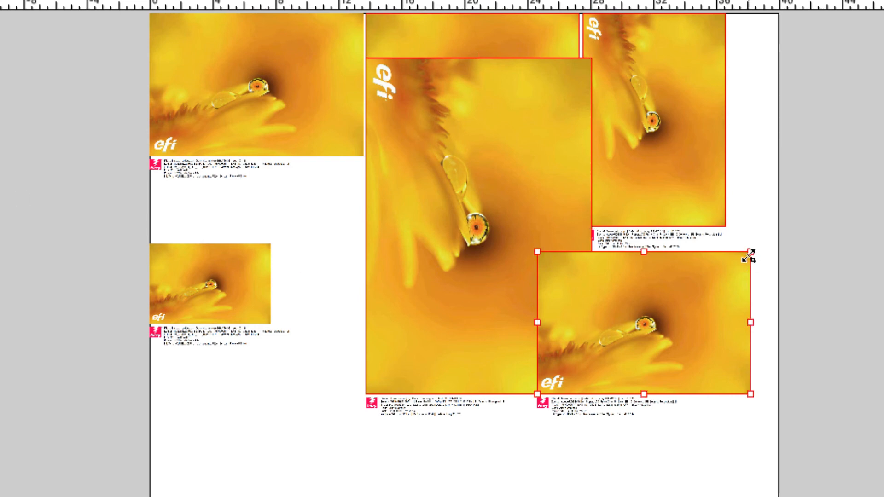
left_click_drag(749, 255, 640, 387)
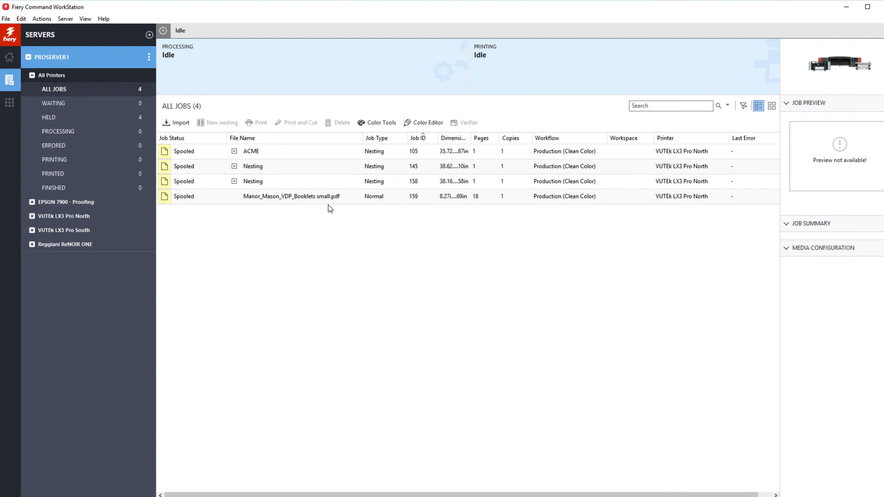
Step: Create a new nesting from the pages of Manor_Mason_VDP_Booklets small.pdf
right_click(326, 198)
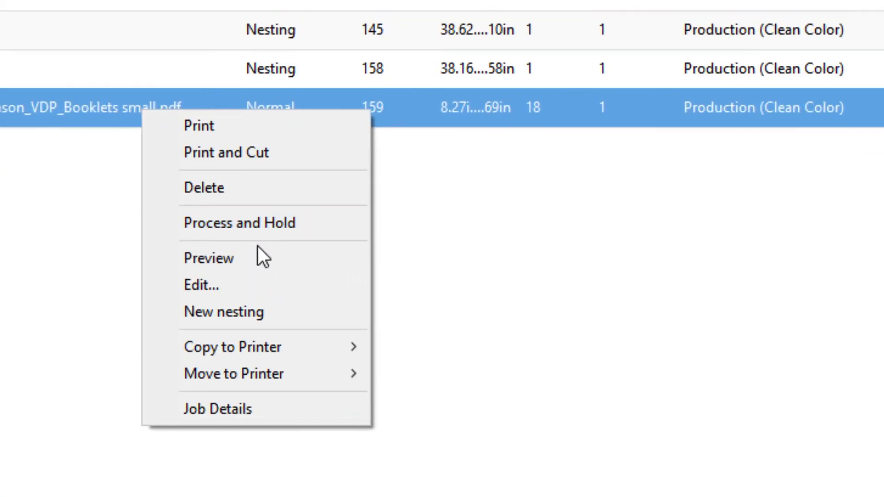
left_click(271, 313)
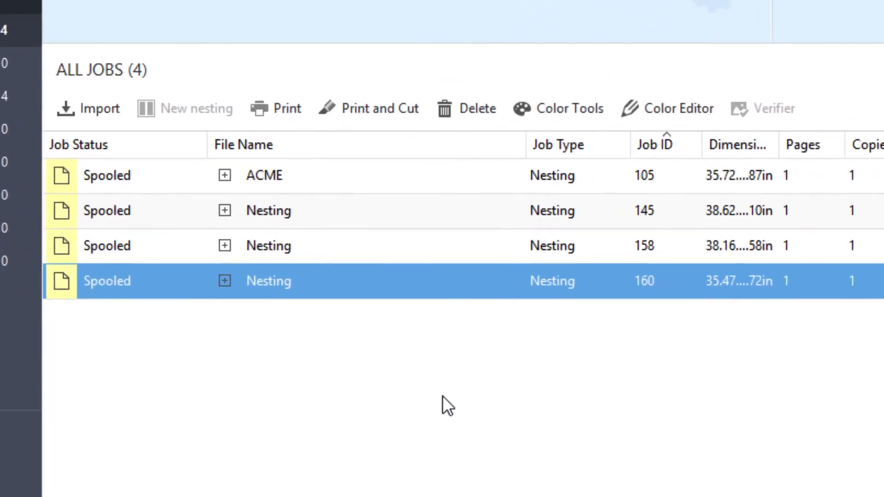
Step: Bring up the available job actions for the new booklet nesting
right_click(411, 291)
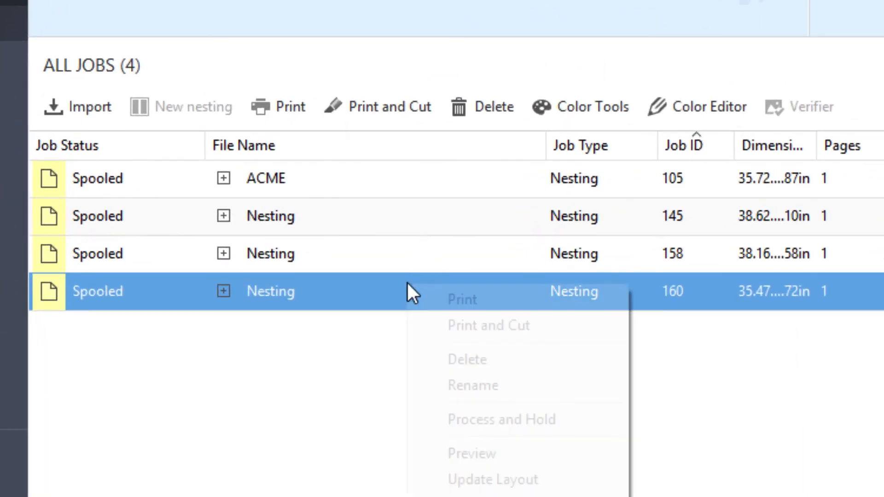